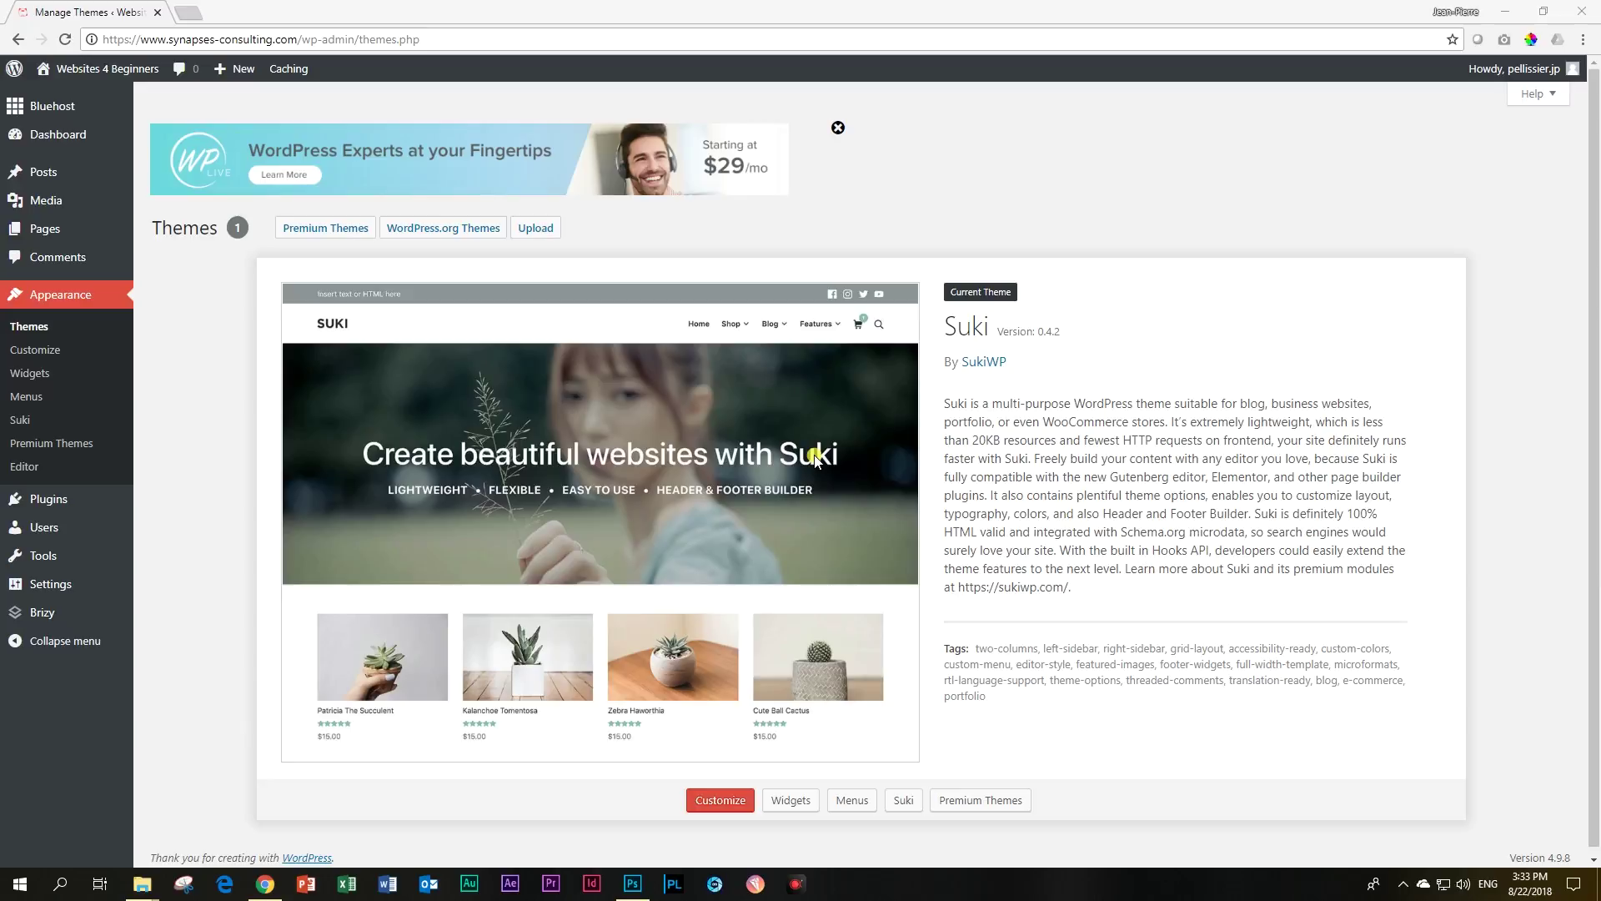
Step: Create a new WordPress page titled 'Lightbox' and publish it
mouse_move(45, 229)
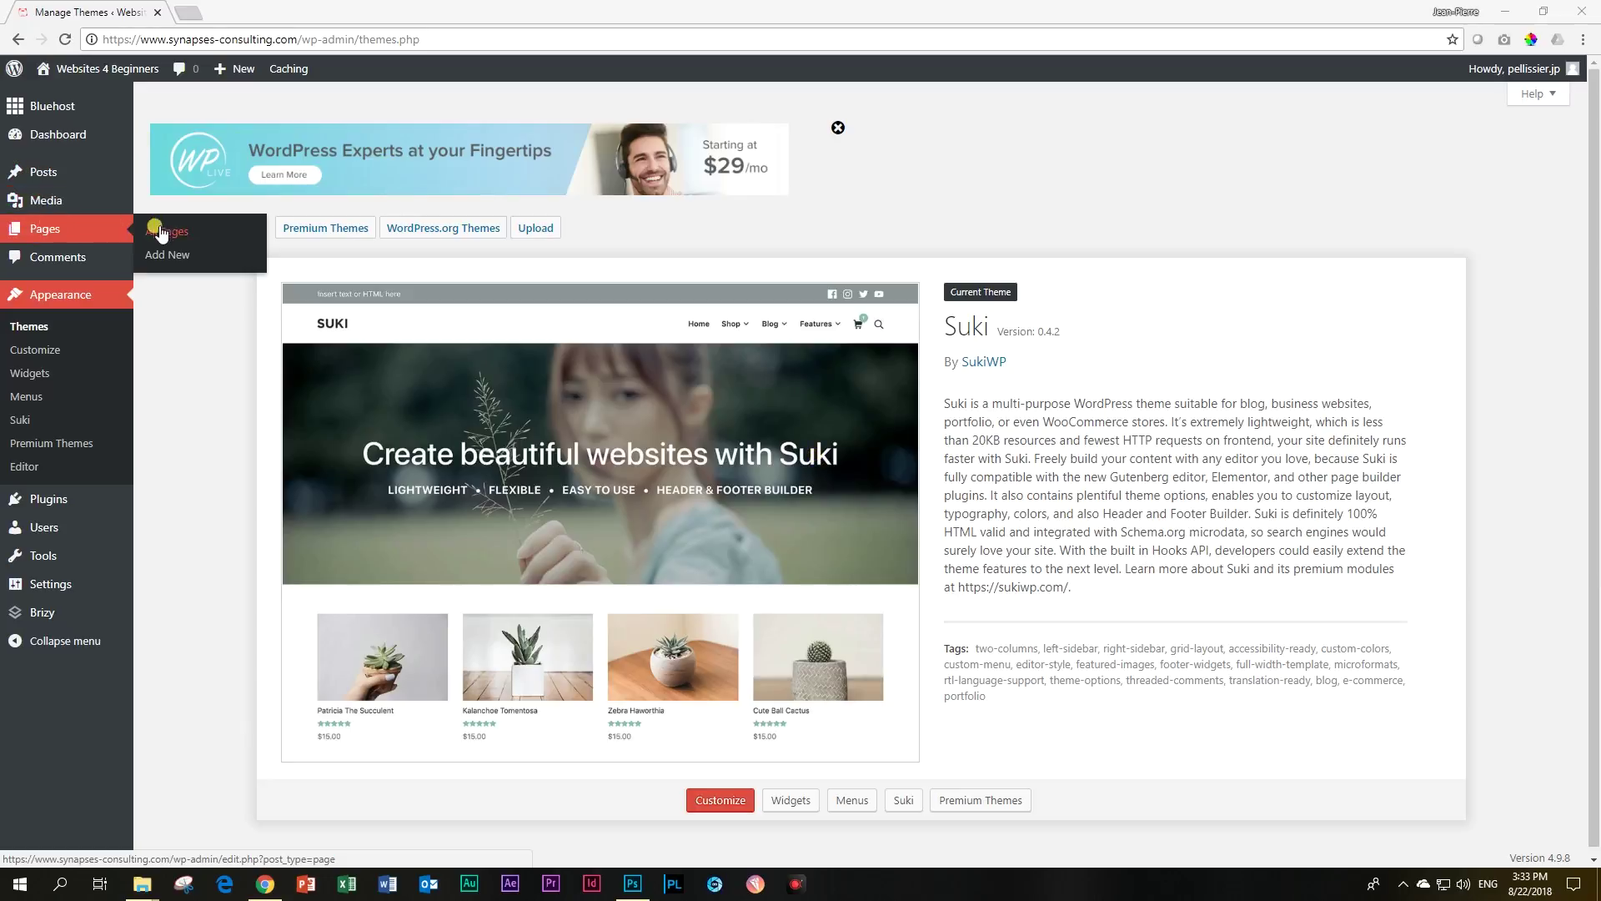
click(158, 260)
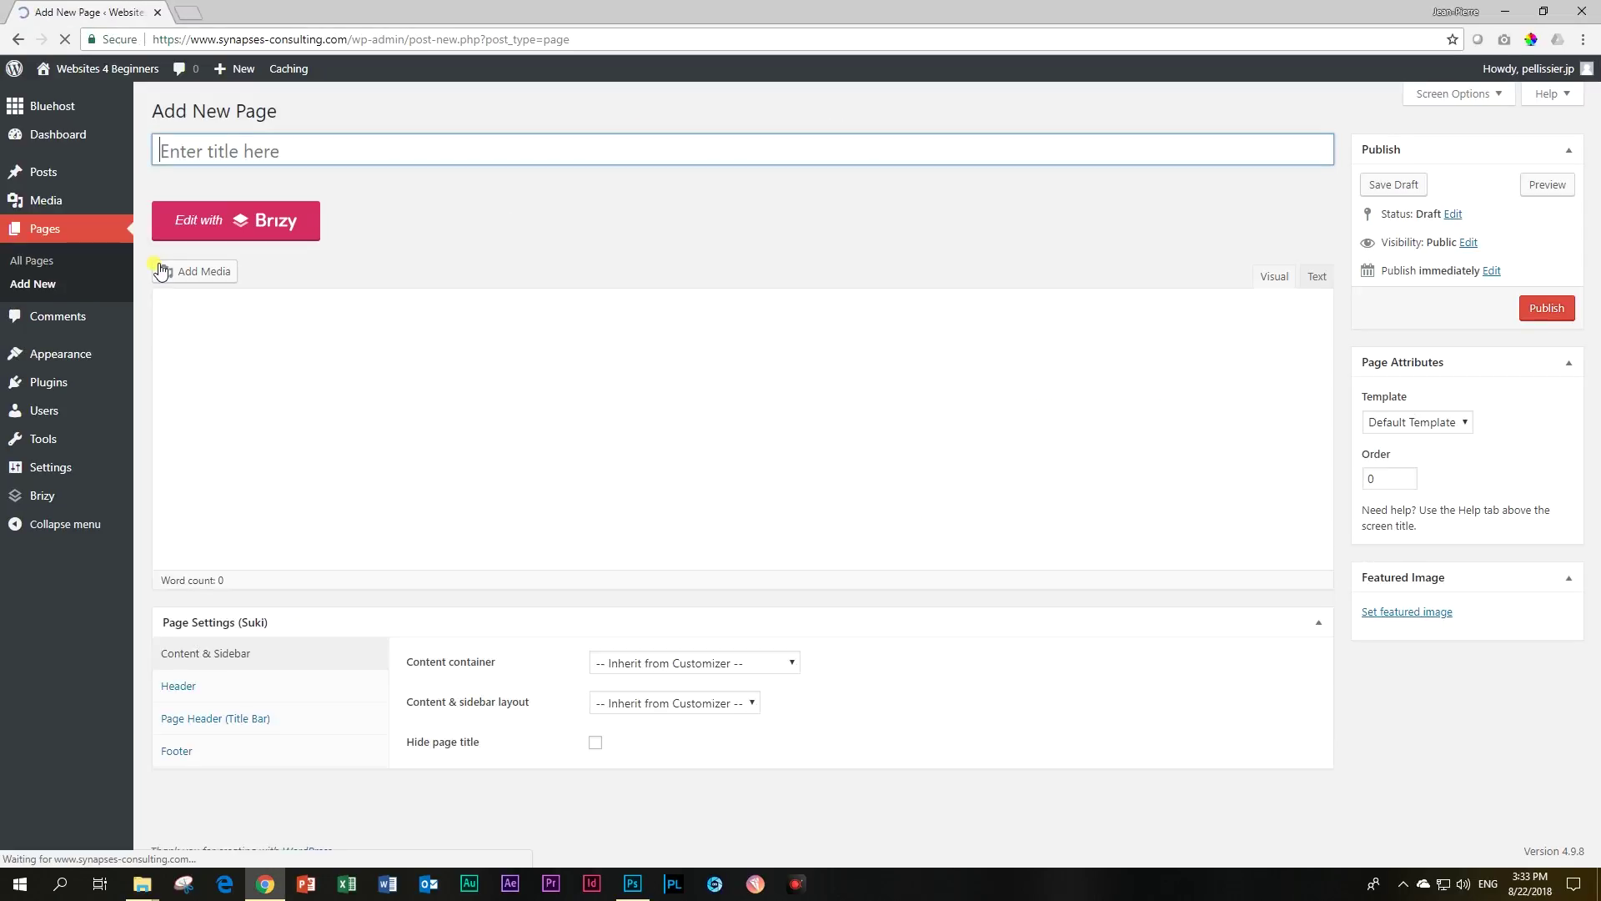
click(244, 153)
text(Lightbox)
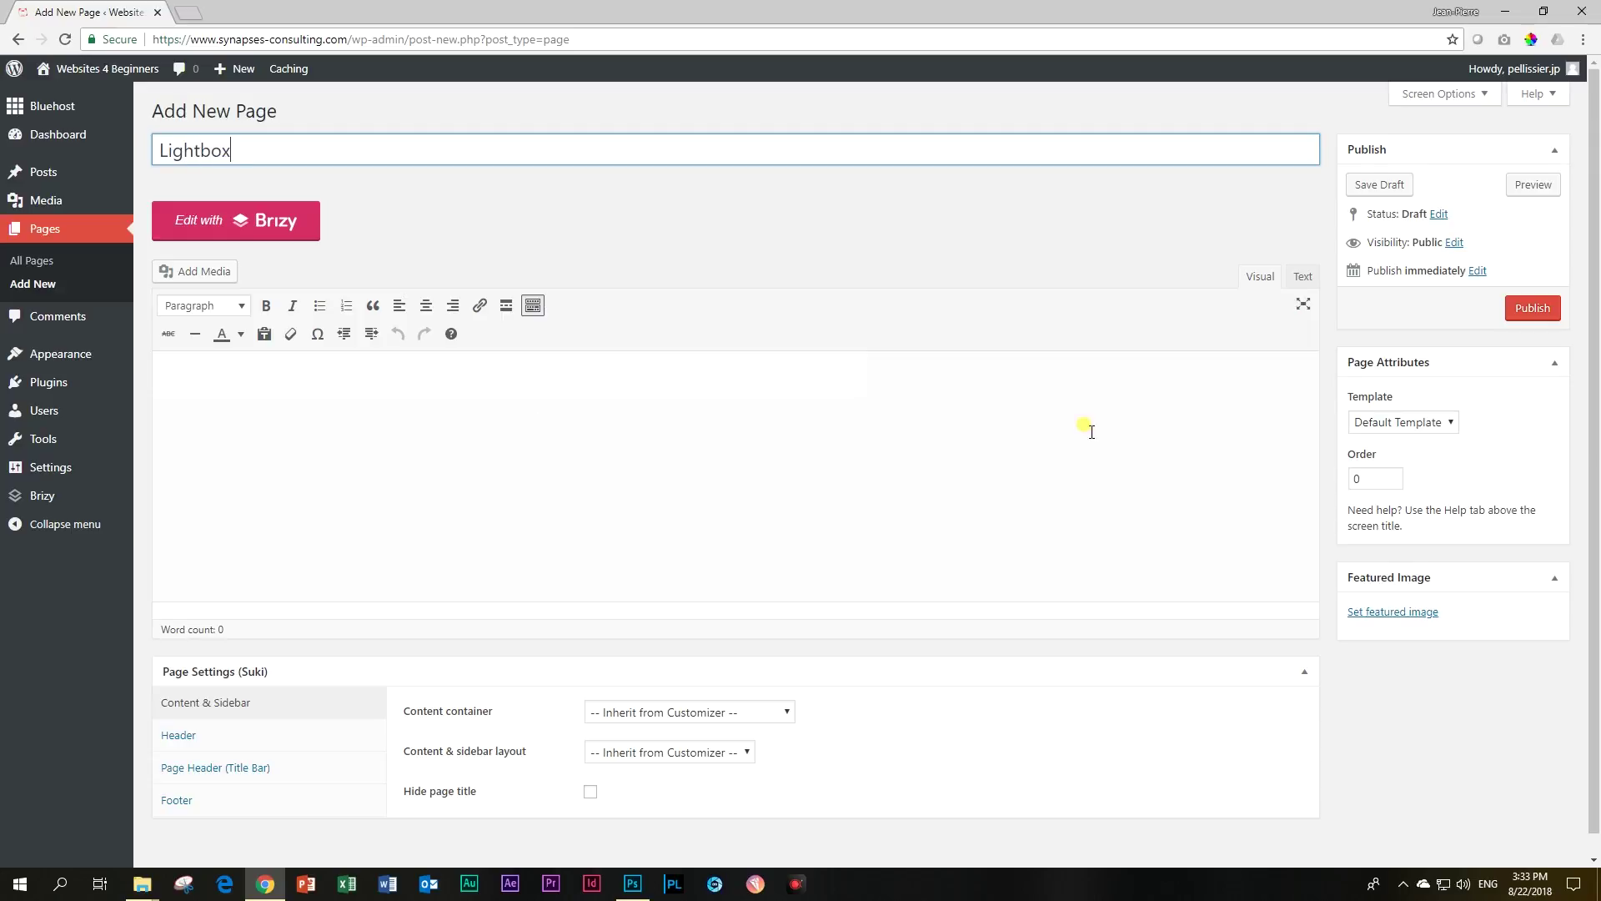
click(1535, 309)
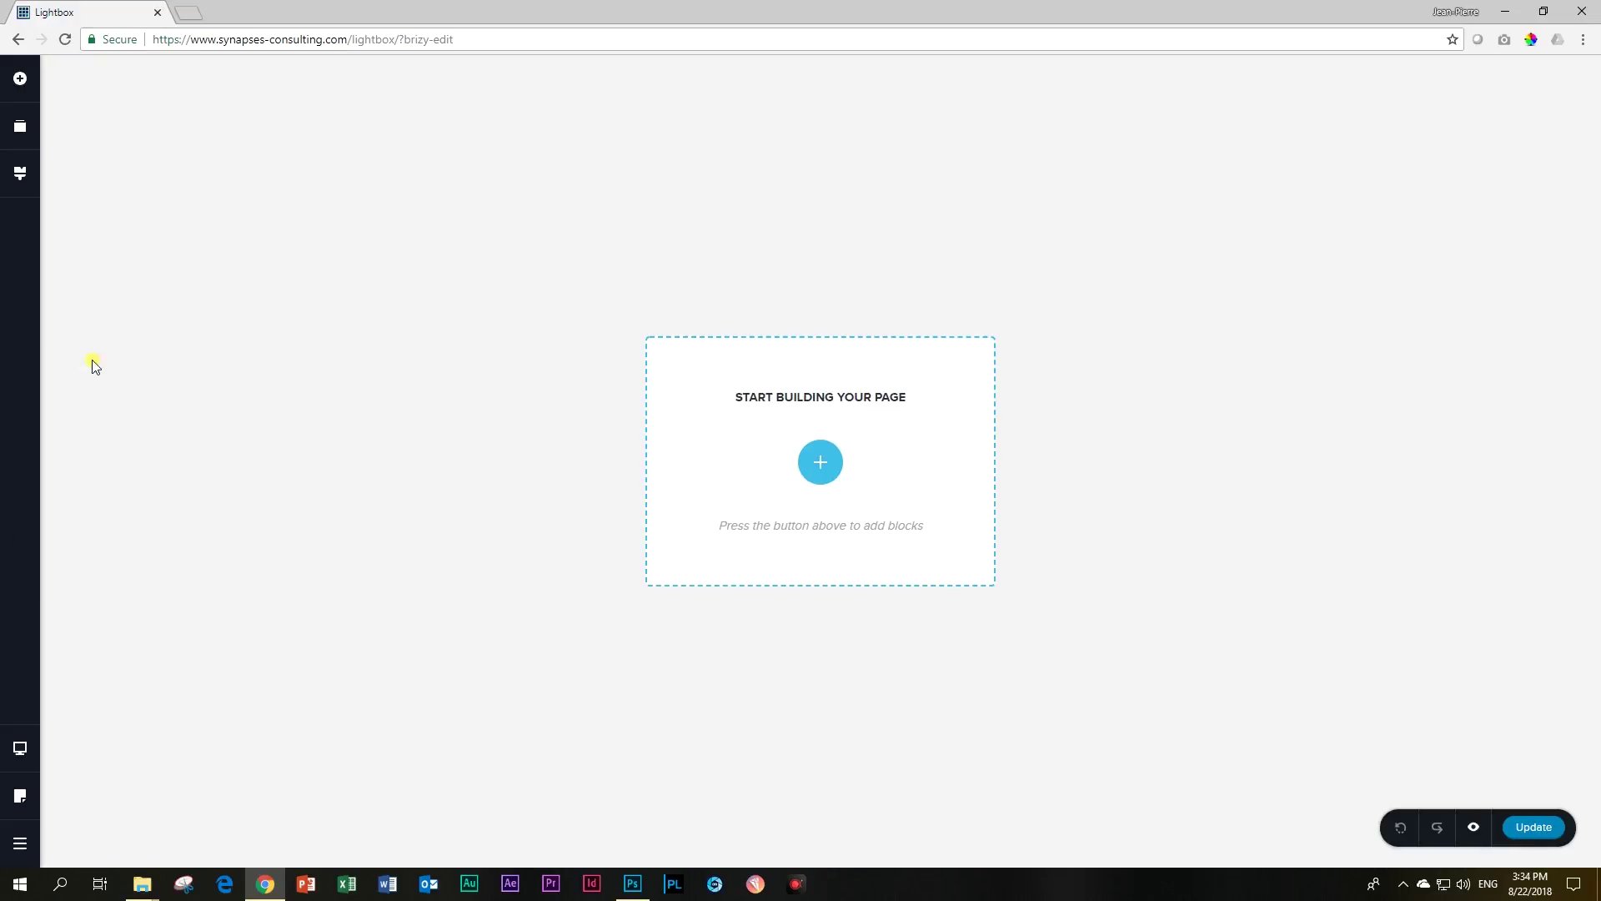
Step: Show the Lightbox page's Page Template and Featured Image settings from the editor's sidebar menu
click(20, 844)
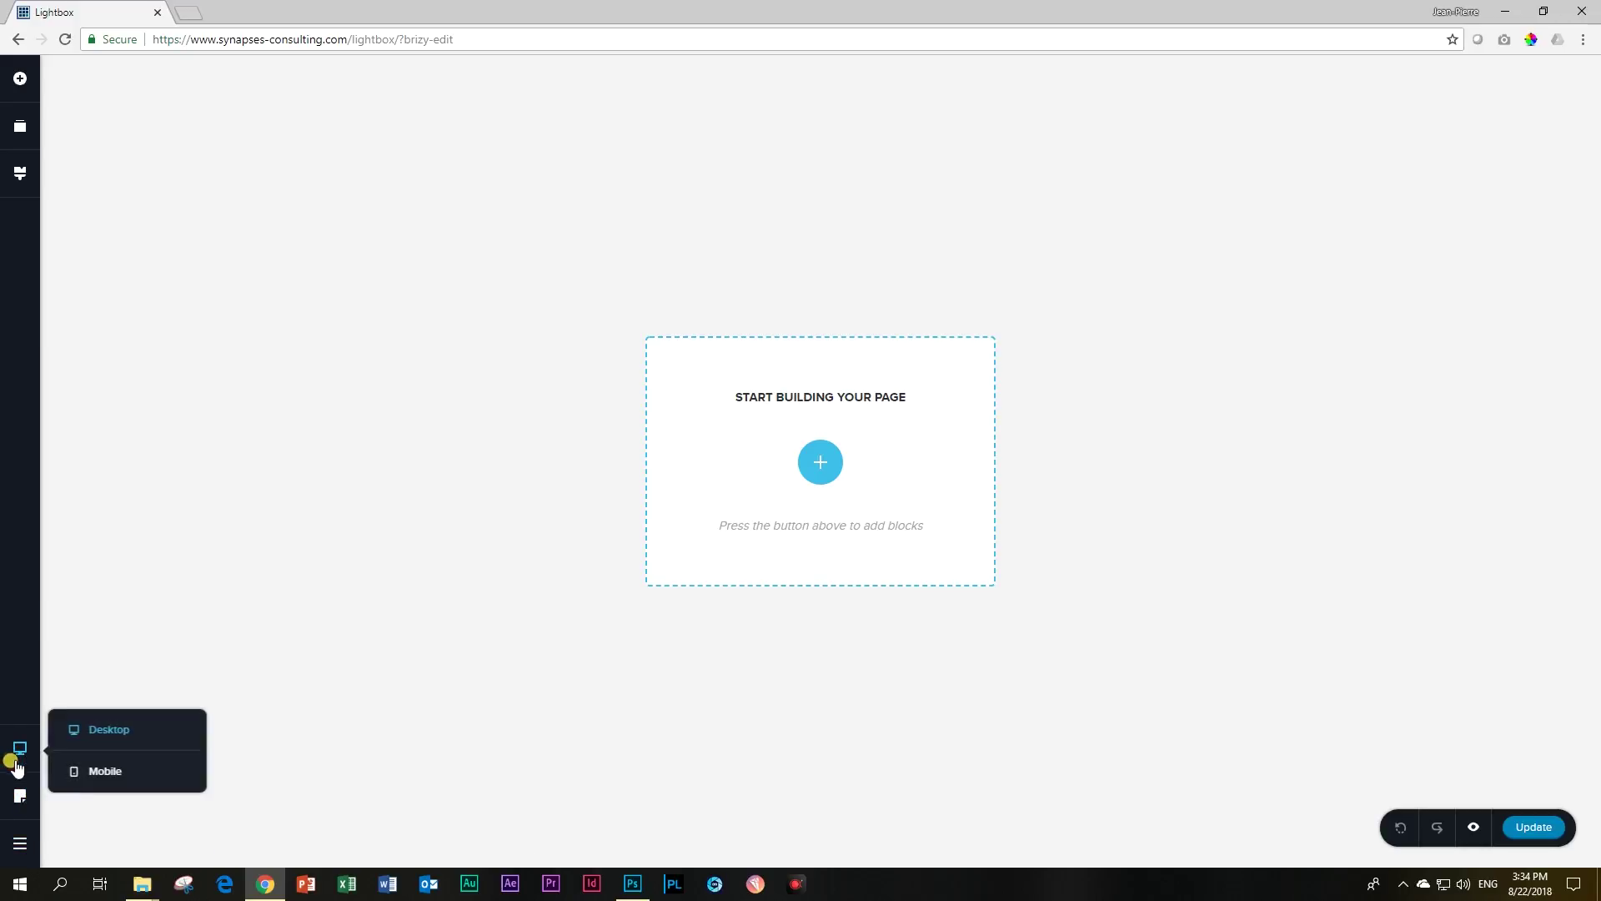
mouse_move(20, 805)
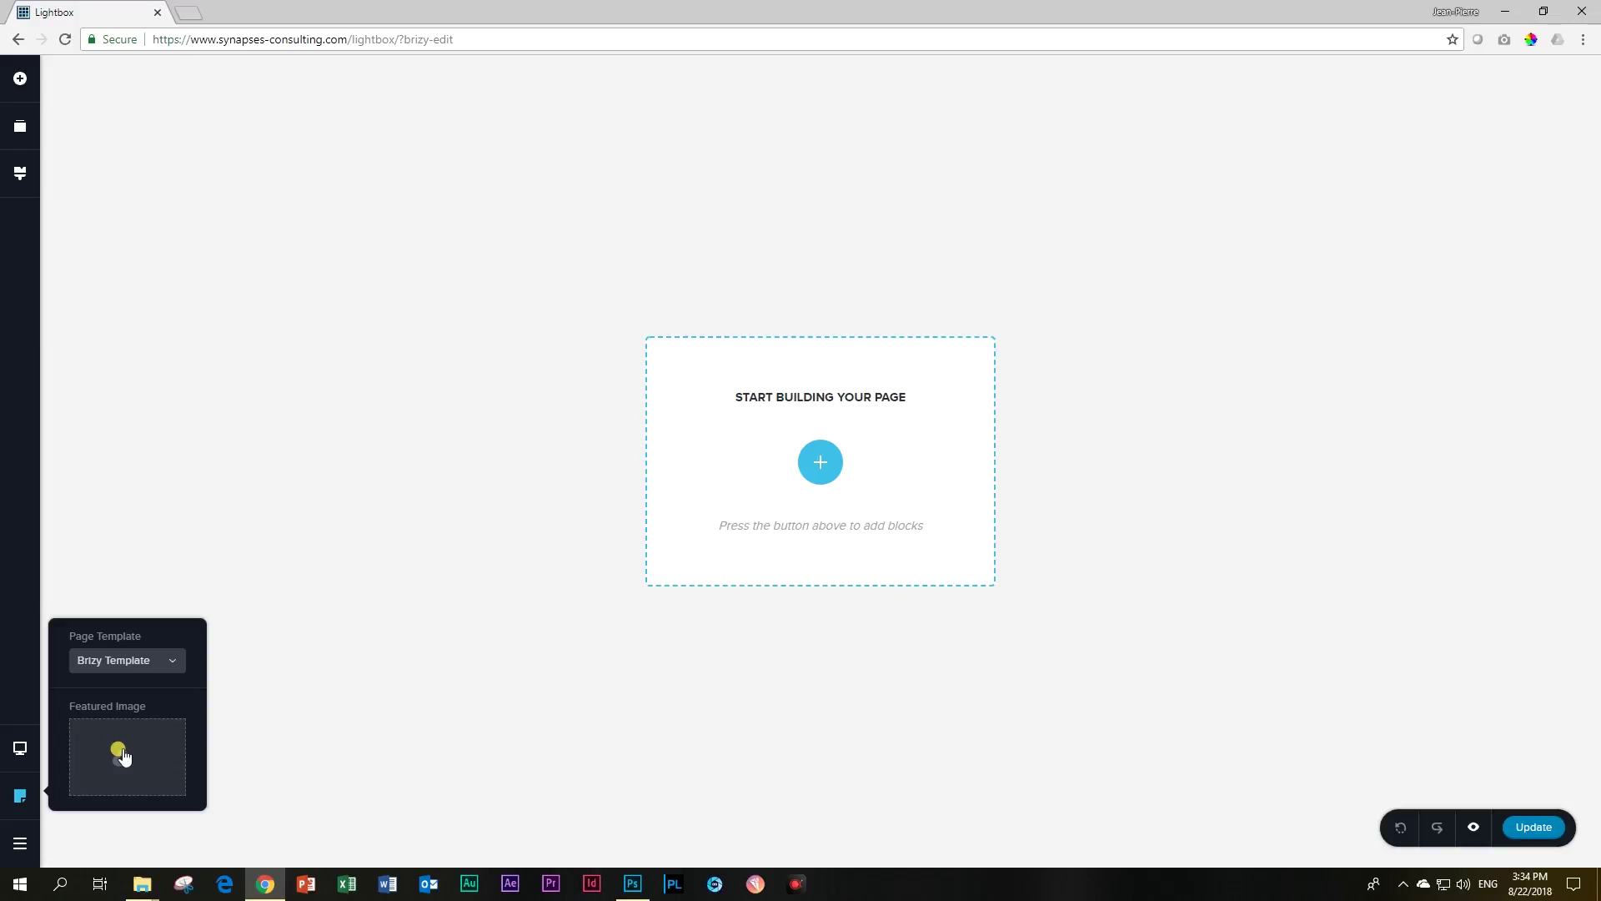
Step: Switch the page template from Brizy Template to Page Builder, then open the sidebar's More menu
click(153, 663)
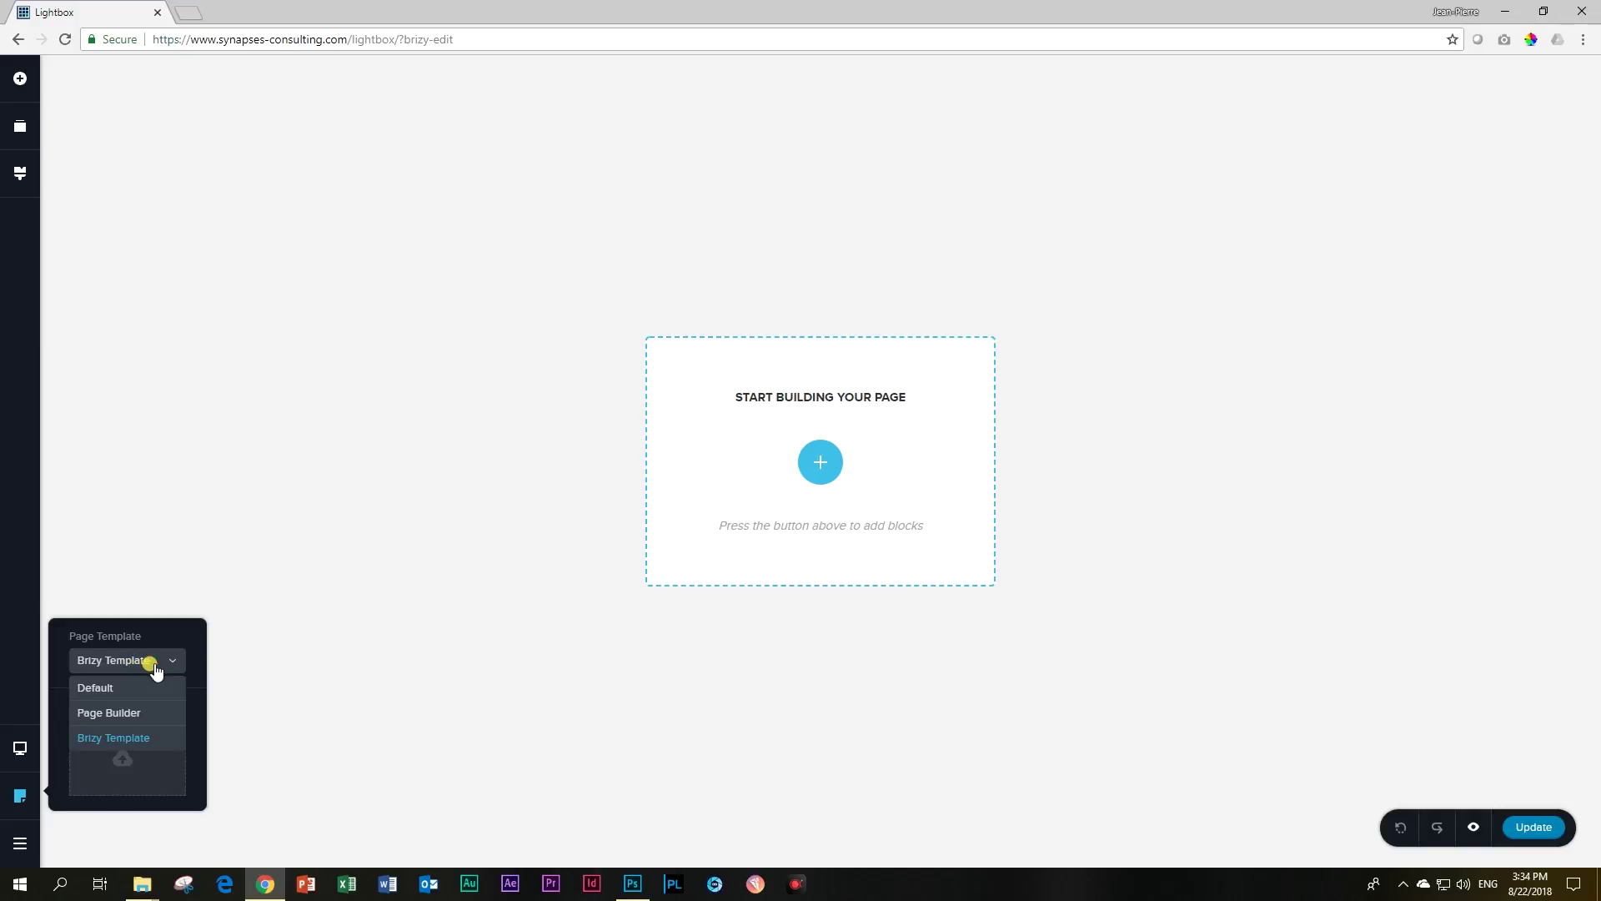
click(107, 719)
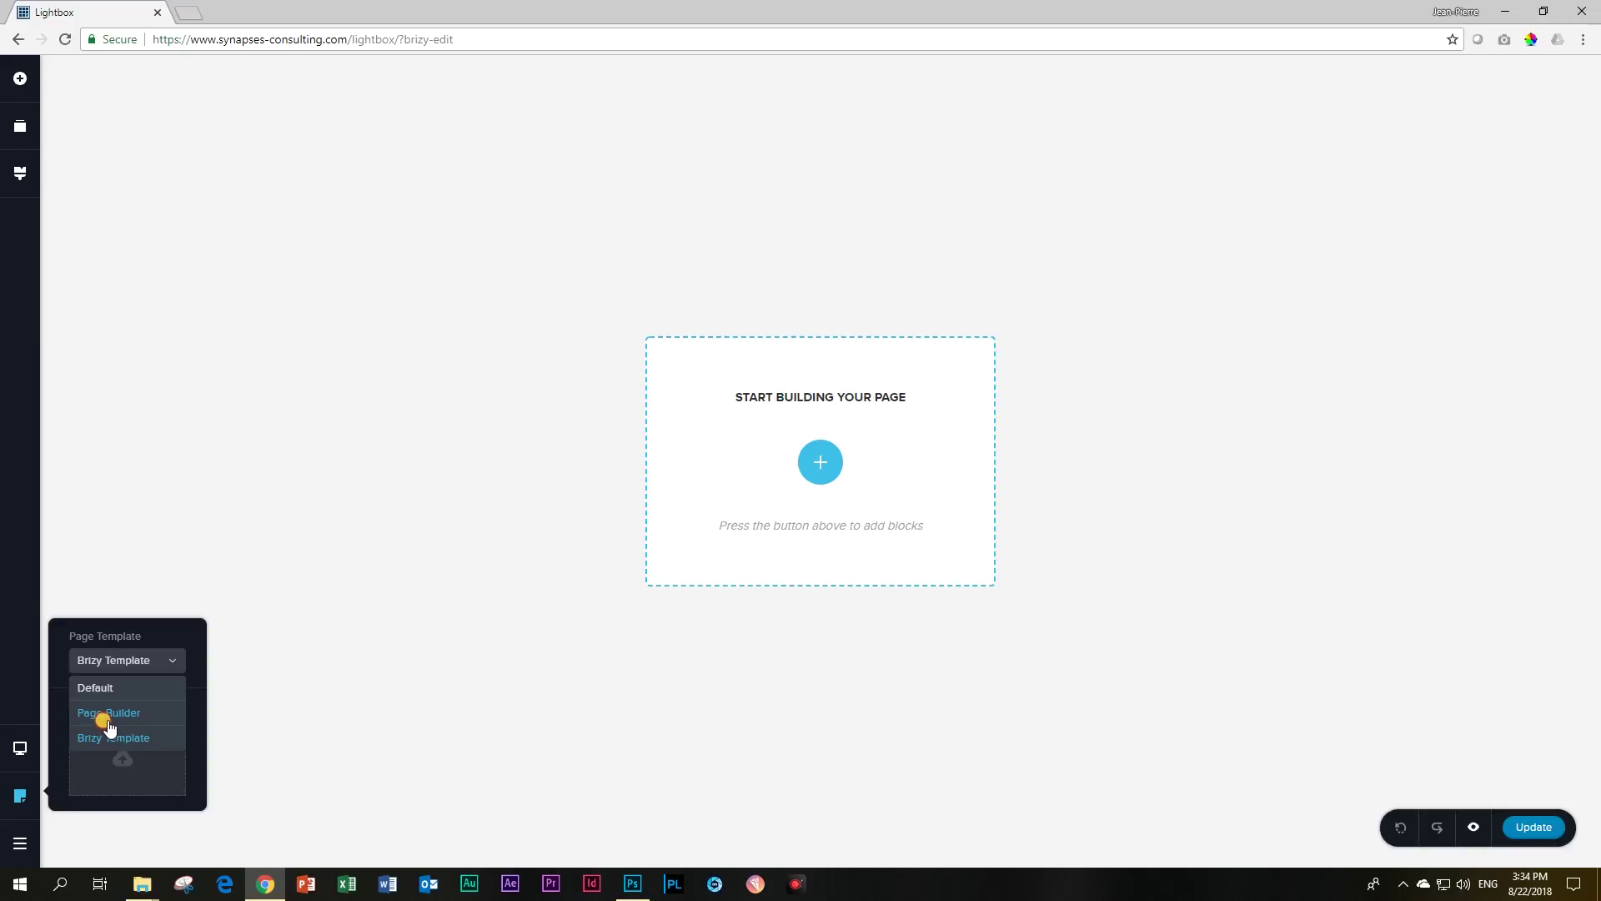
click(108, 721)
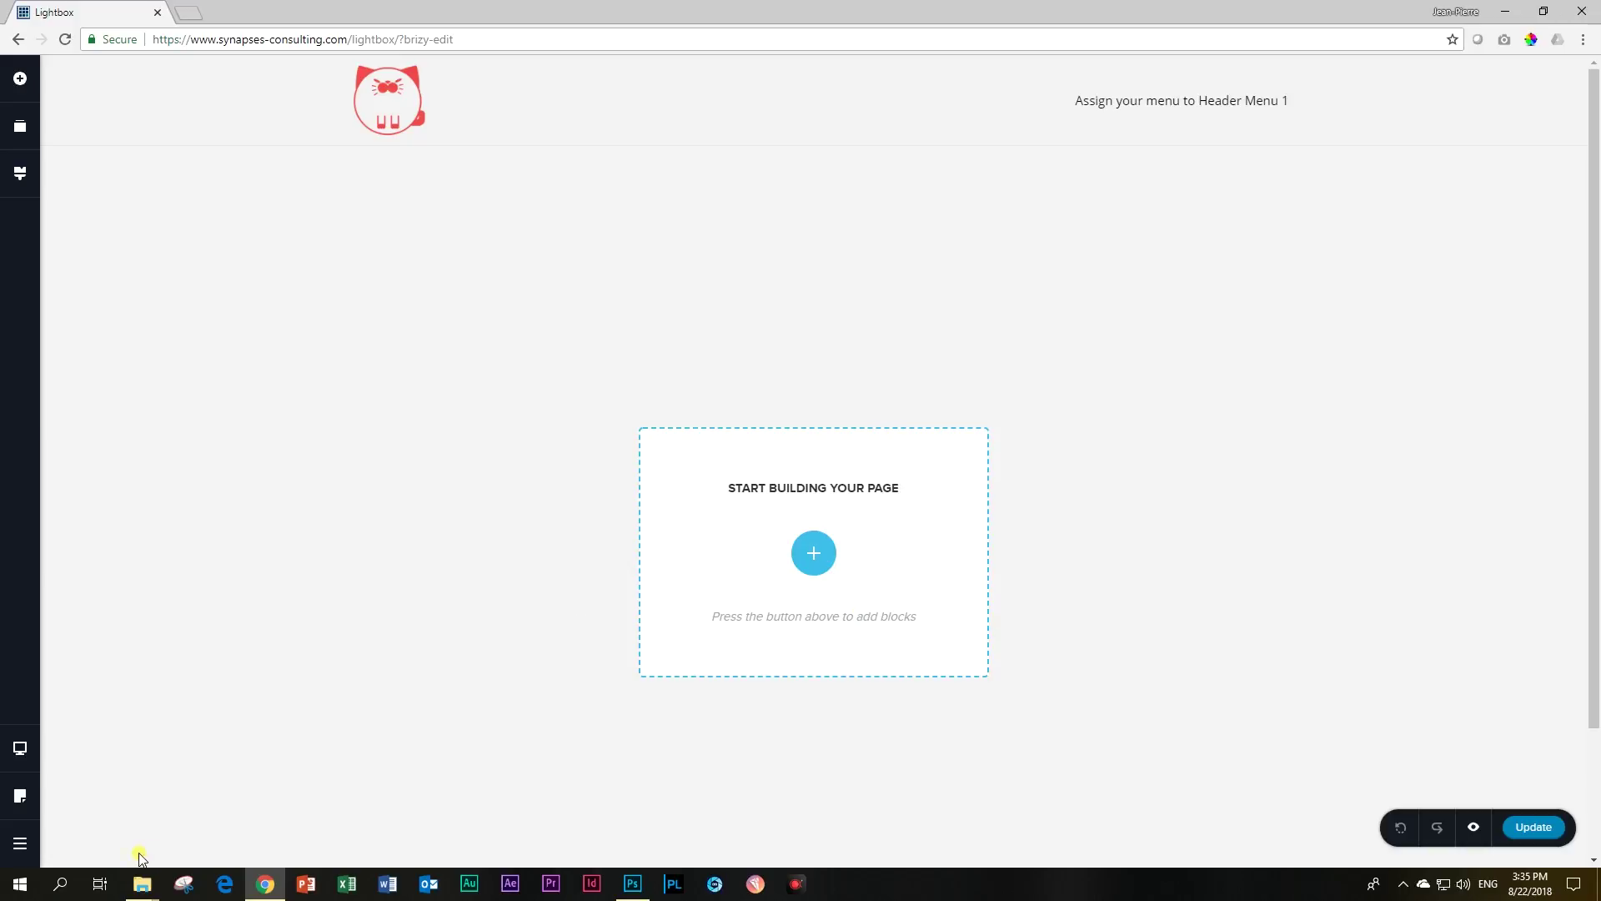
click(23, 847)
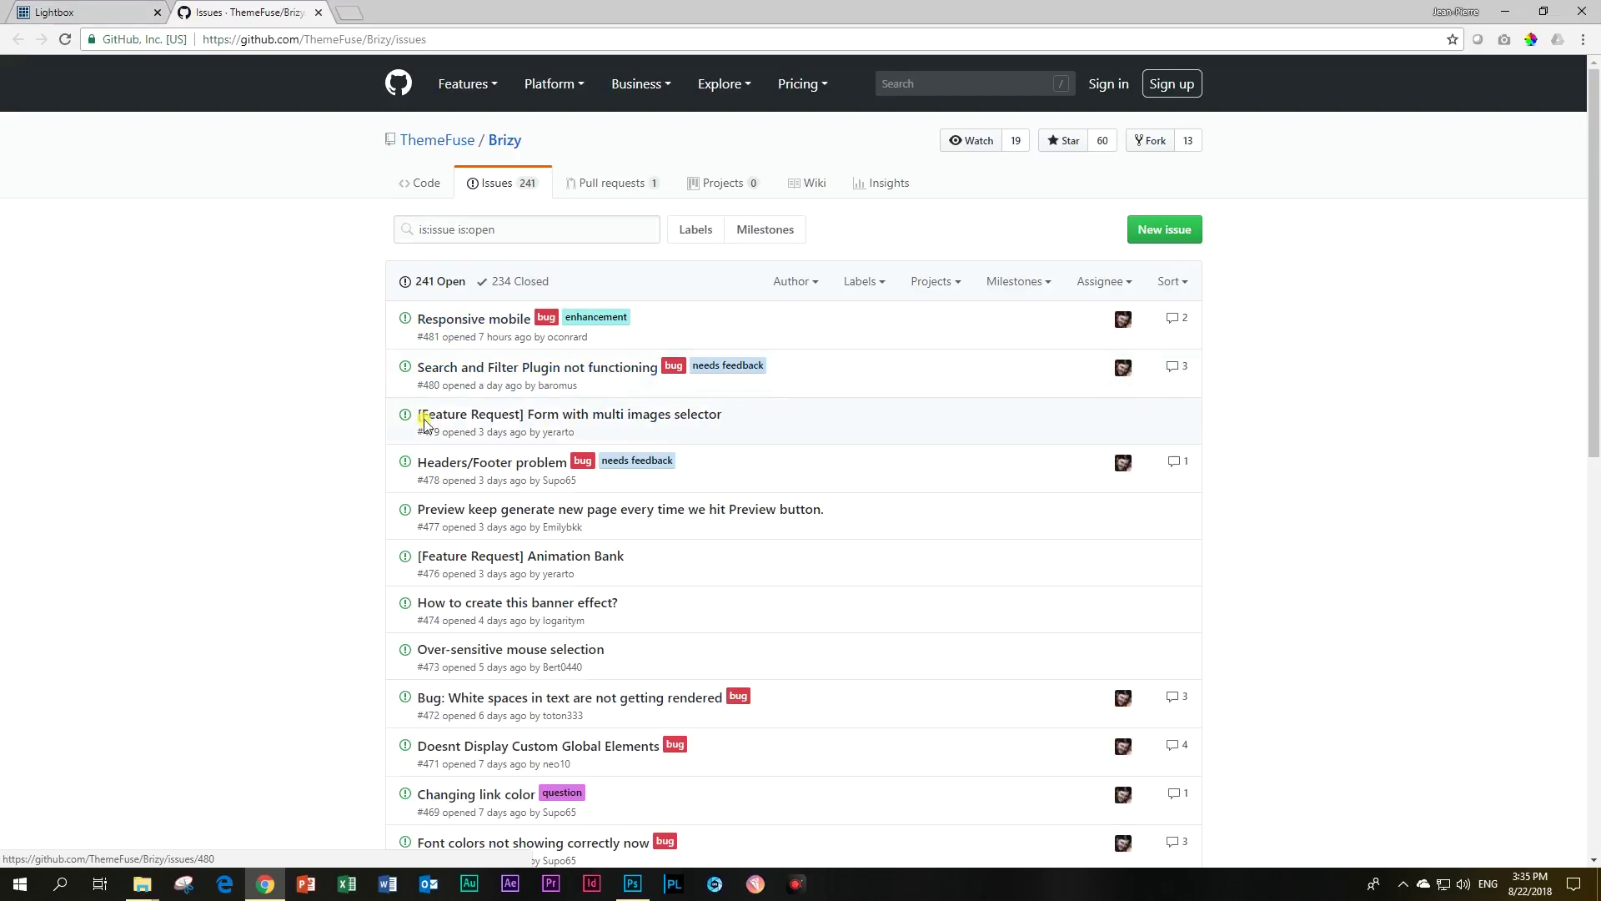
Step: Switch from the GitHub issues tab back to the Lightbox editor tab
click(83, 12)
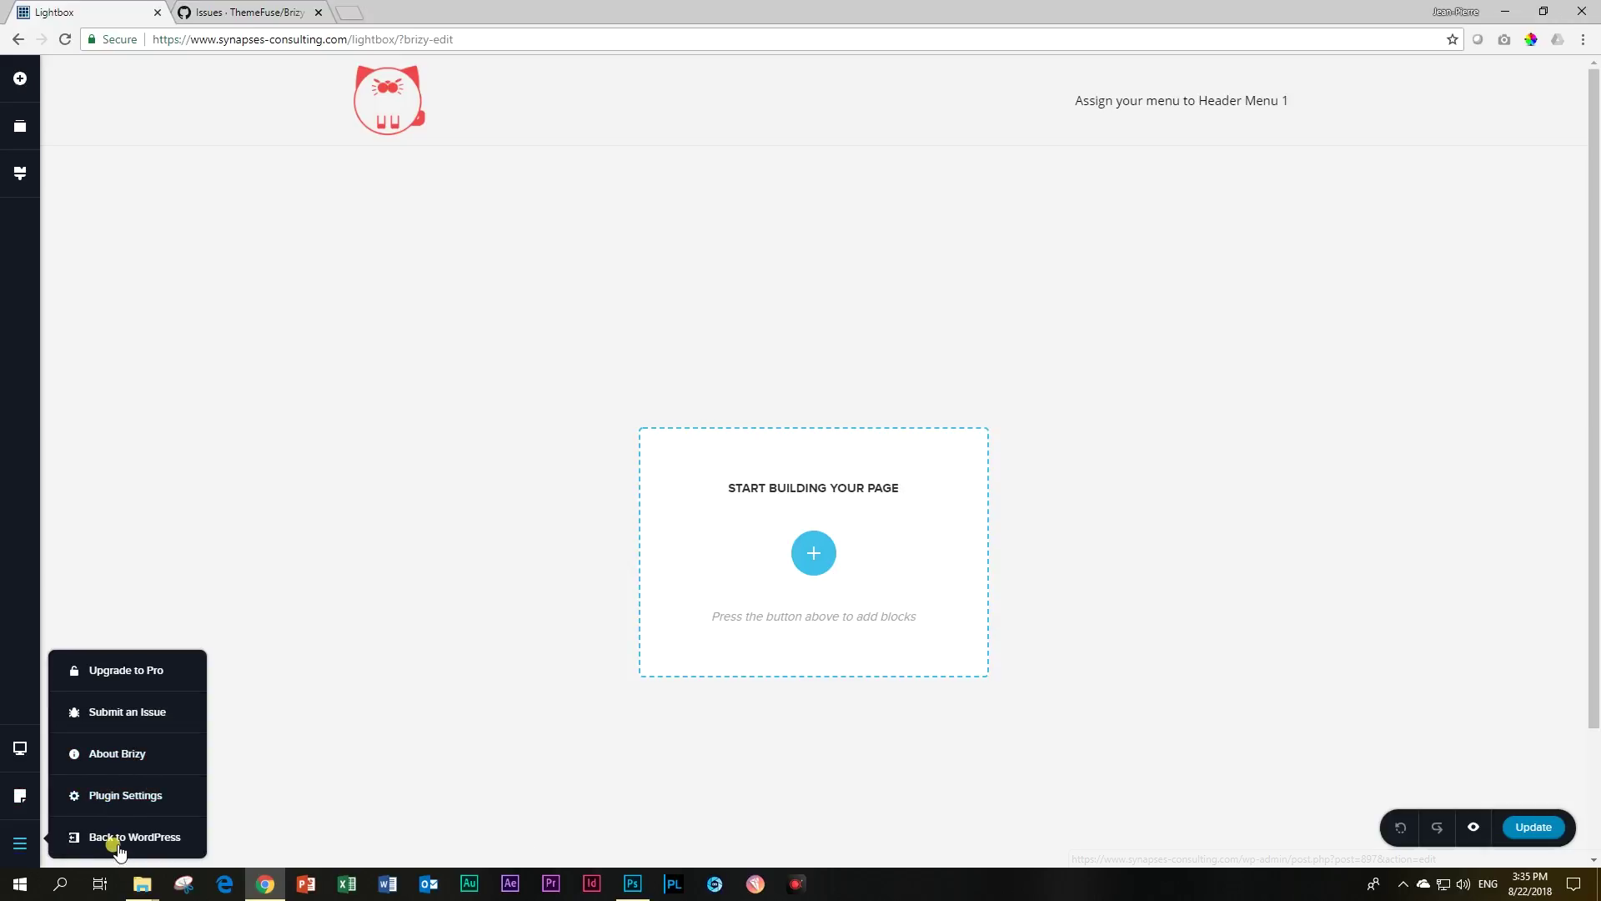
Step: Insert an empty two-column block and place the bearded-man photo from the media library in its left column
click(25, 753)
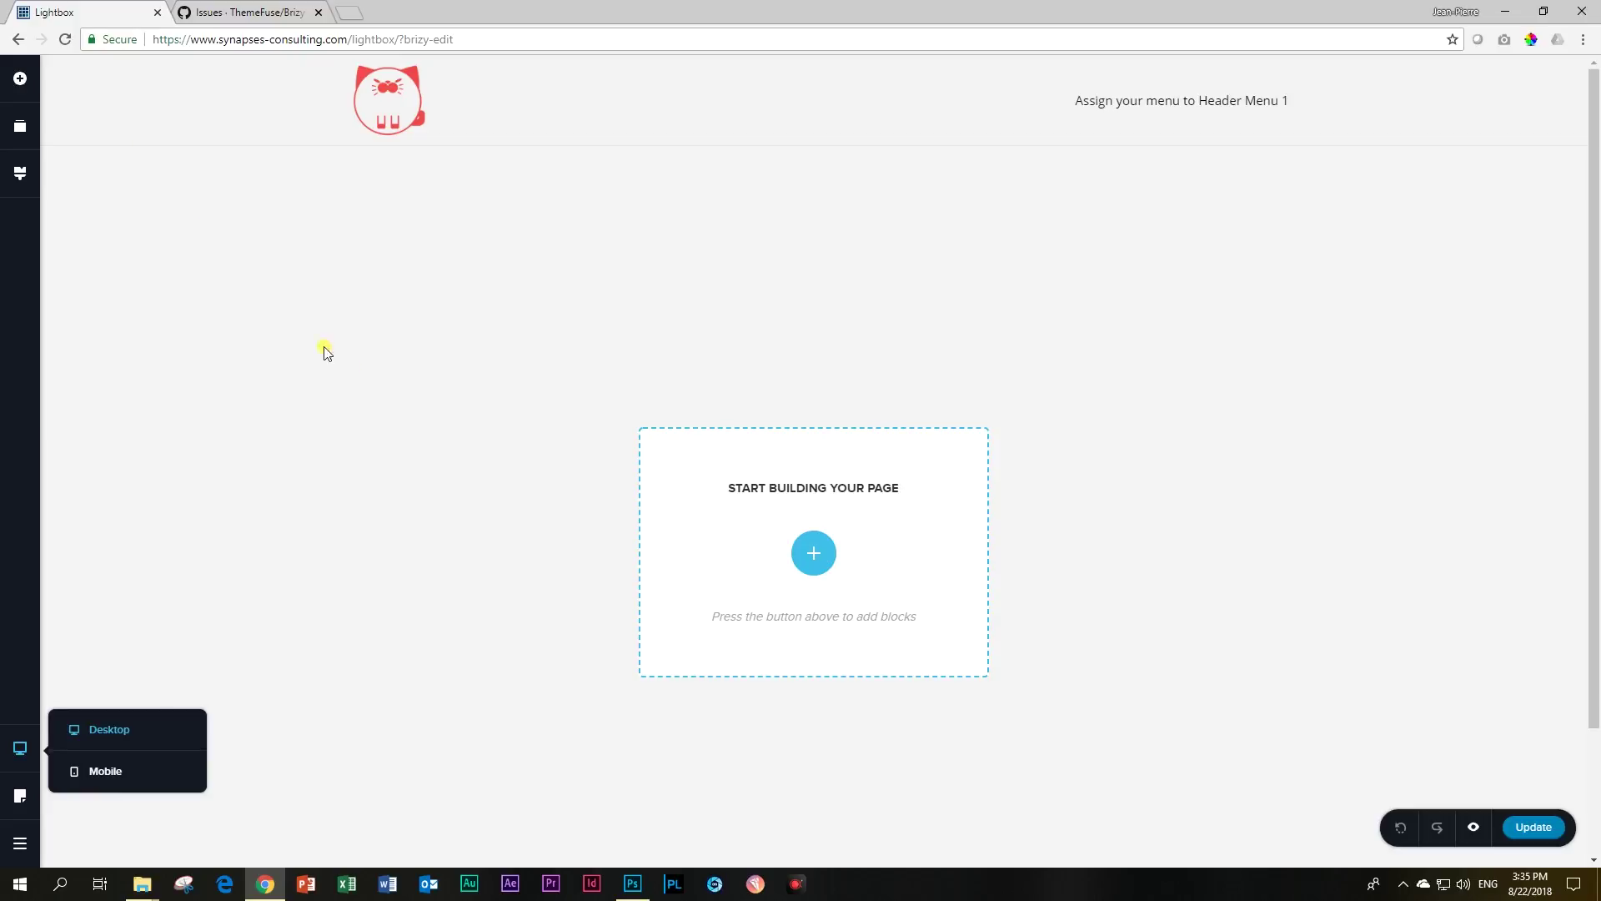
click(814, 553)
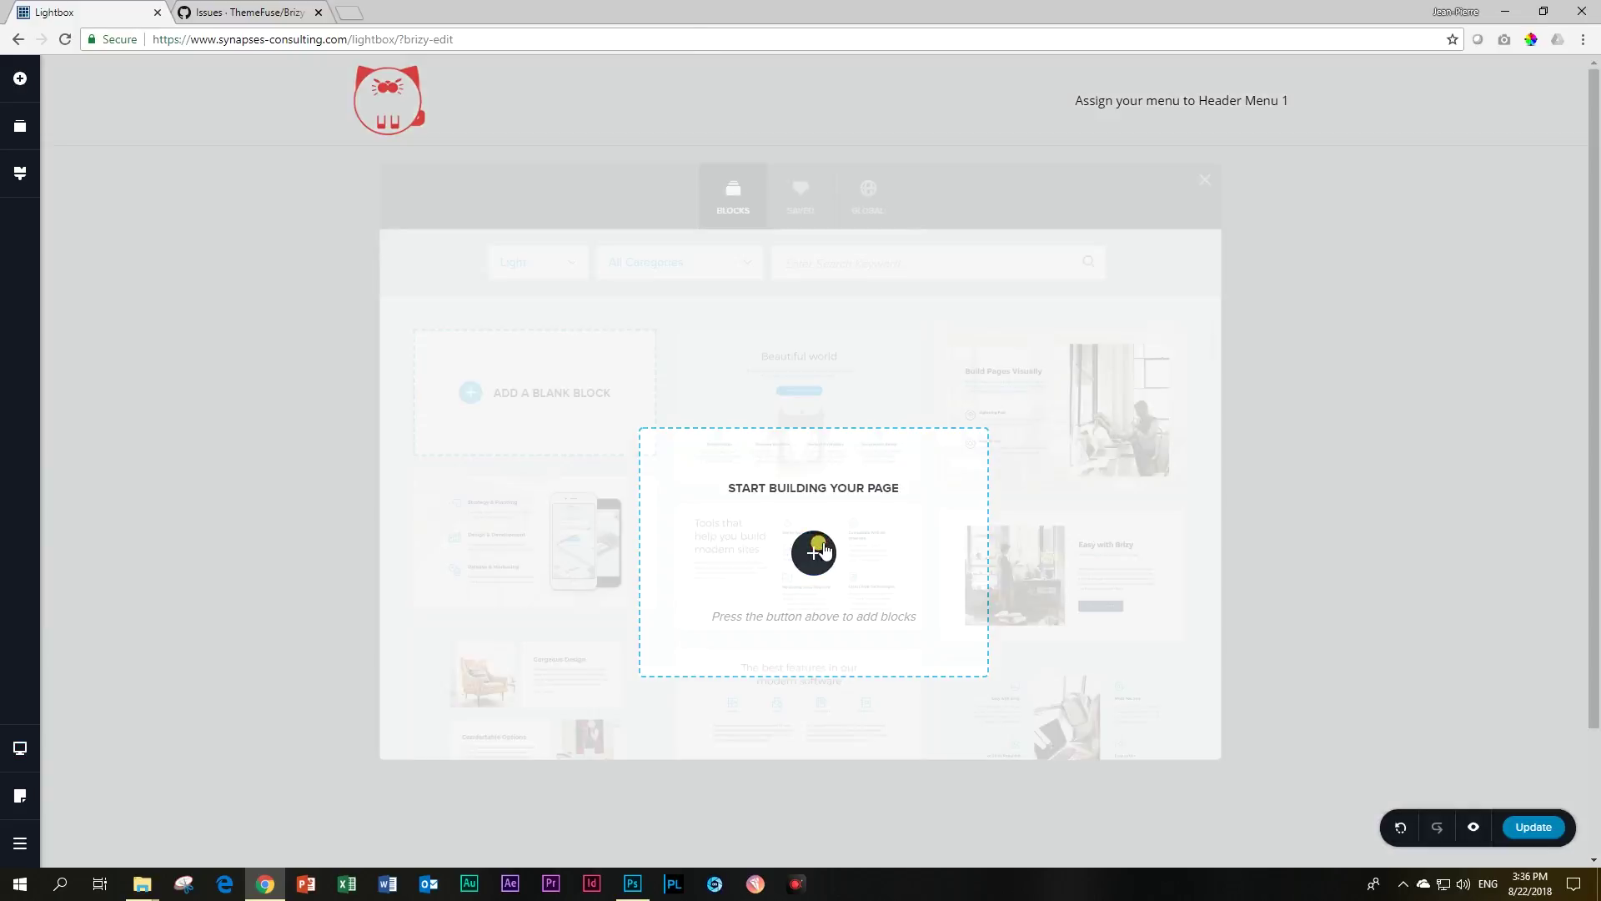
click(595, 413)
click(582, 279)
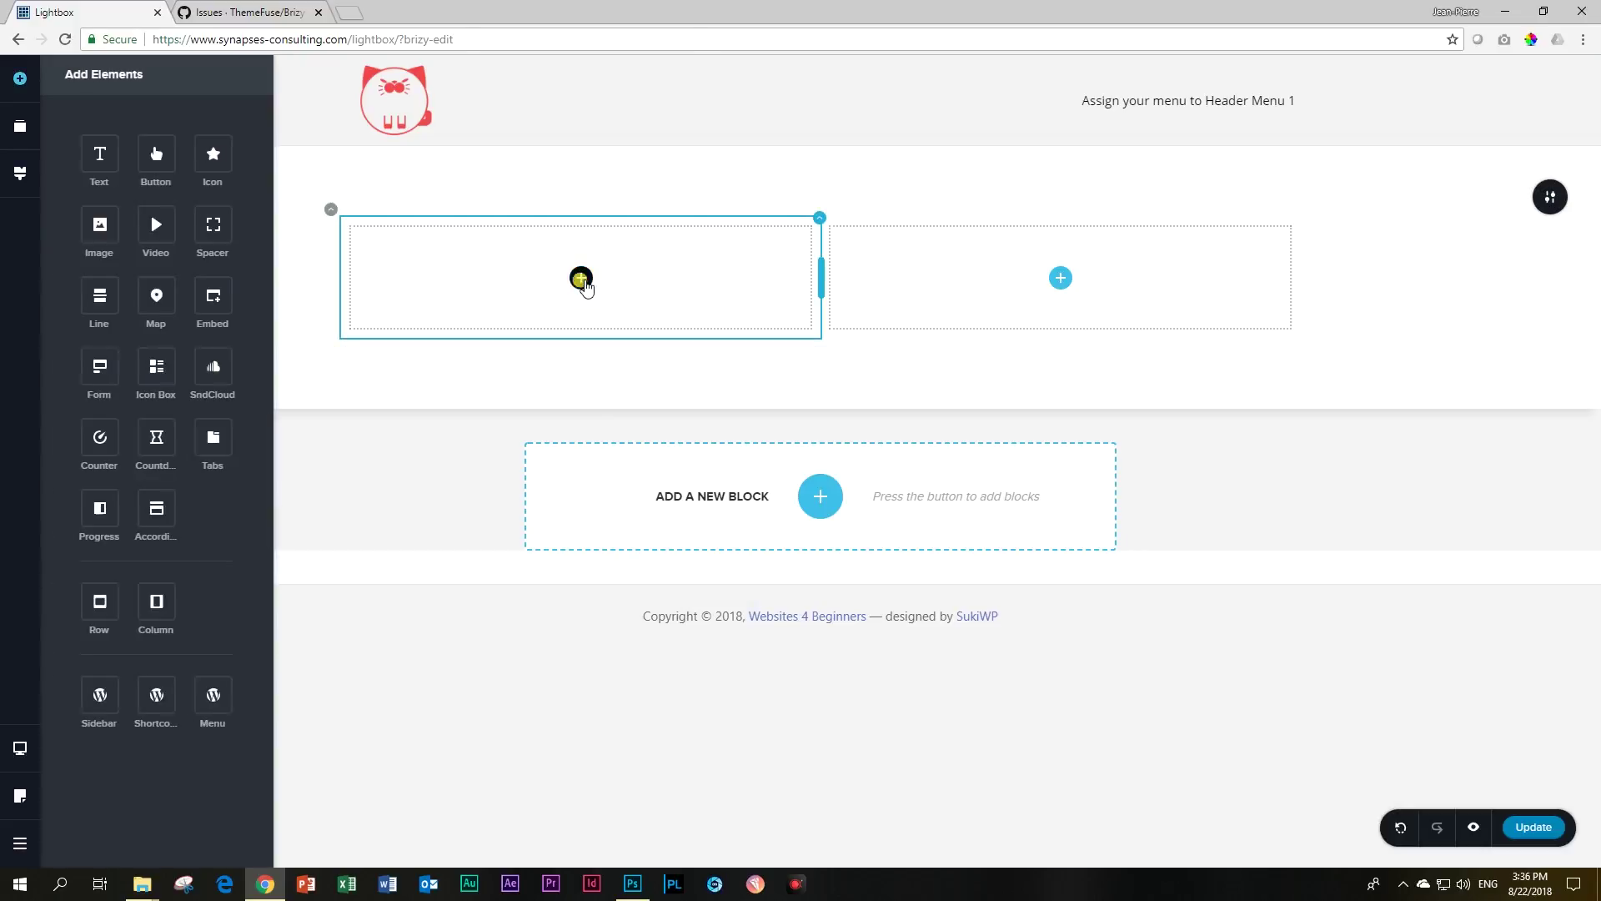
drag(226, 219, 583, 288)
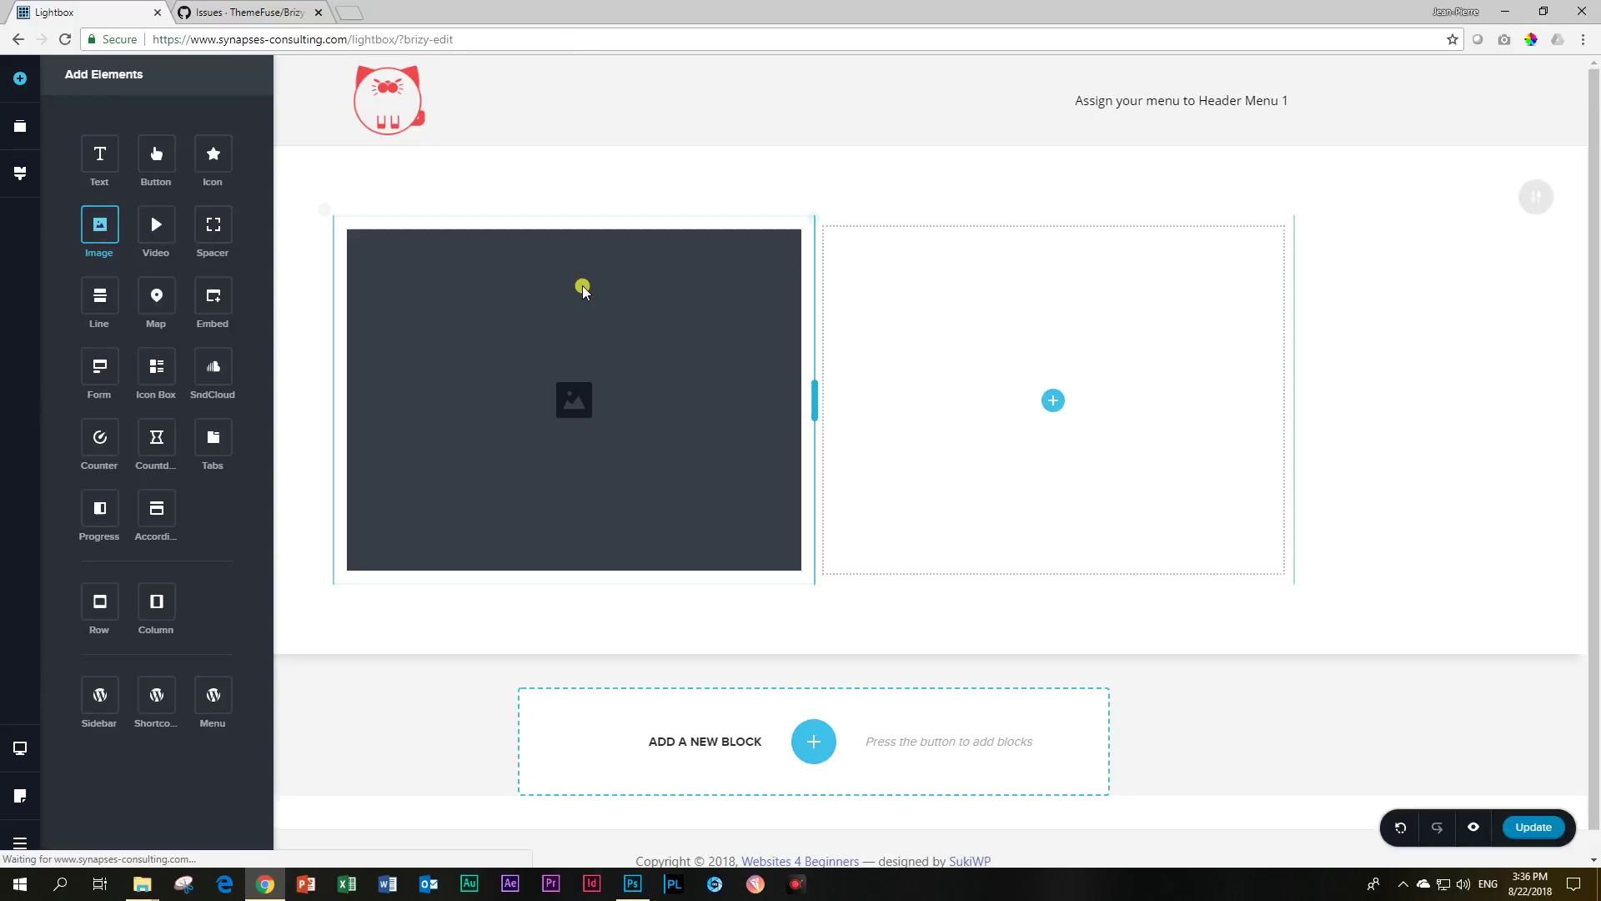
click(485, 202)
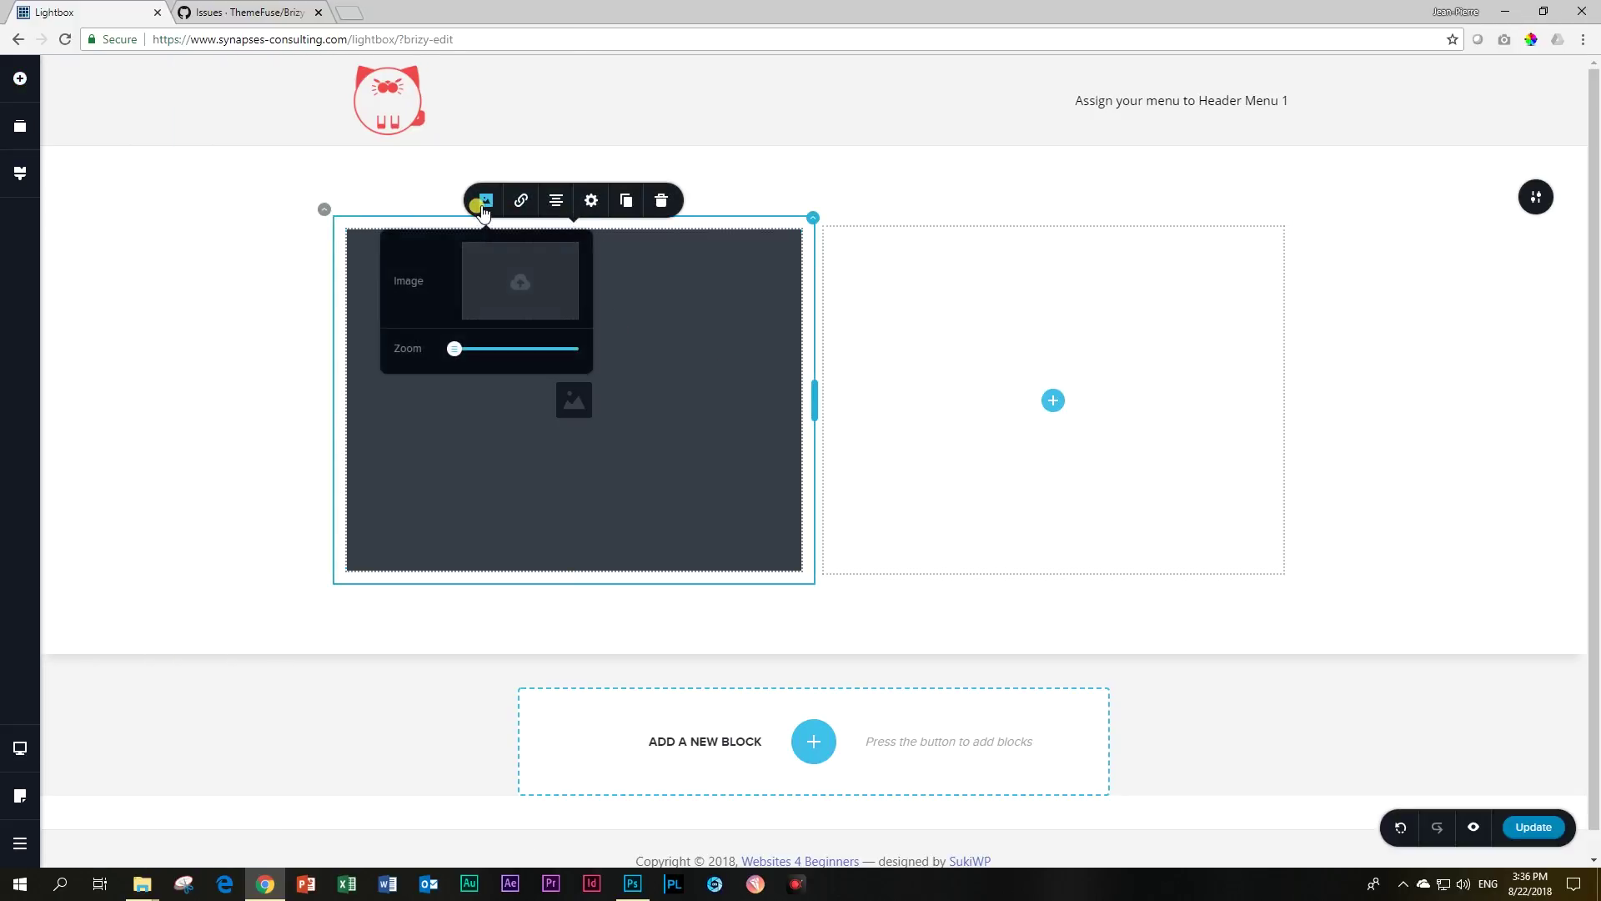
click(482, 286)
click(419, 254)
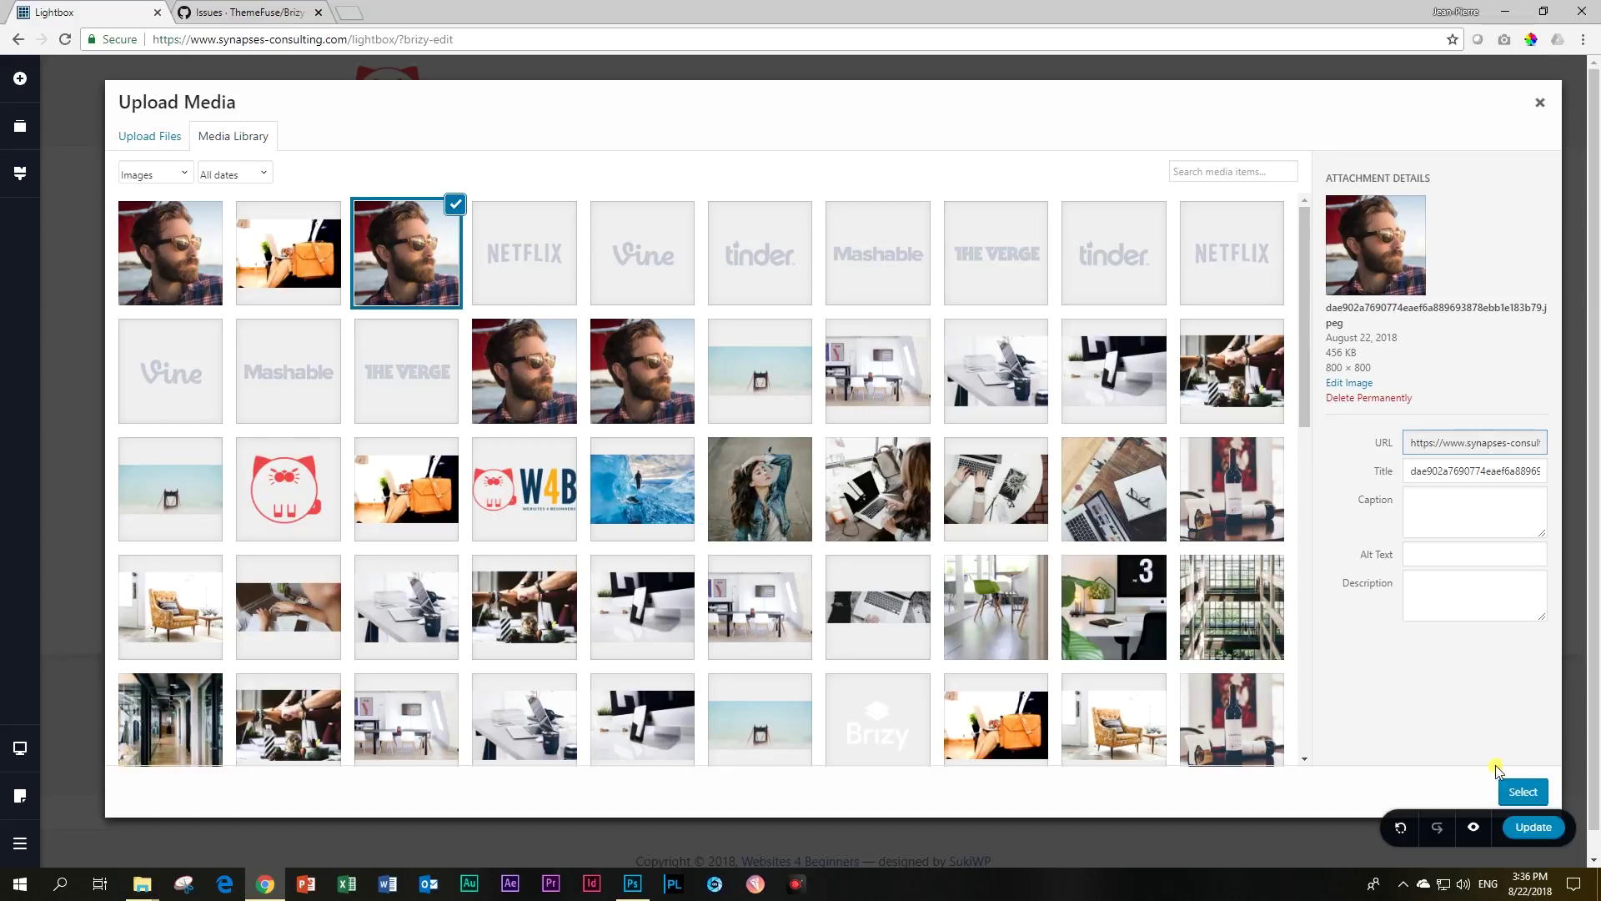
click(1520, 789)
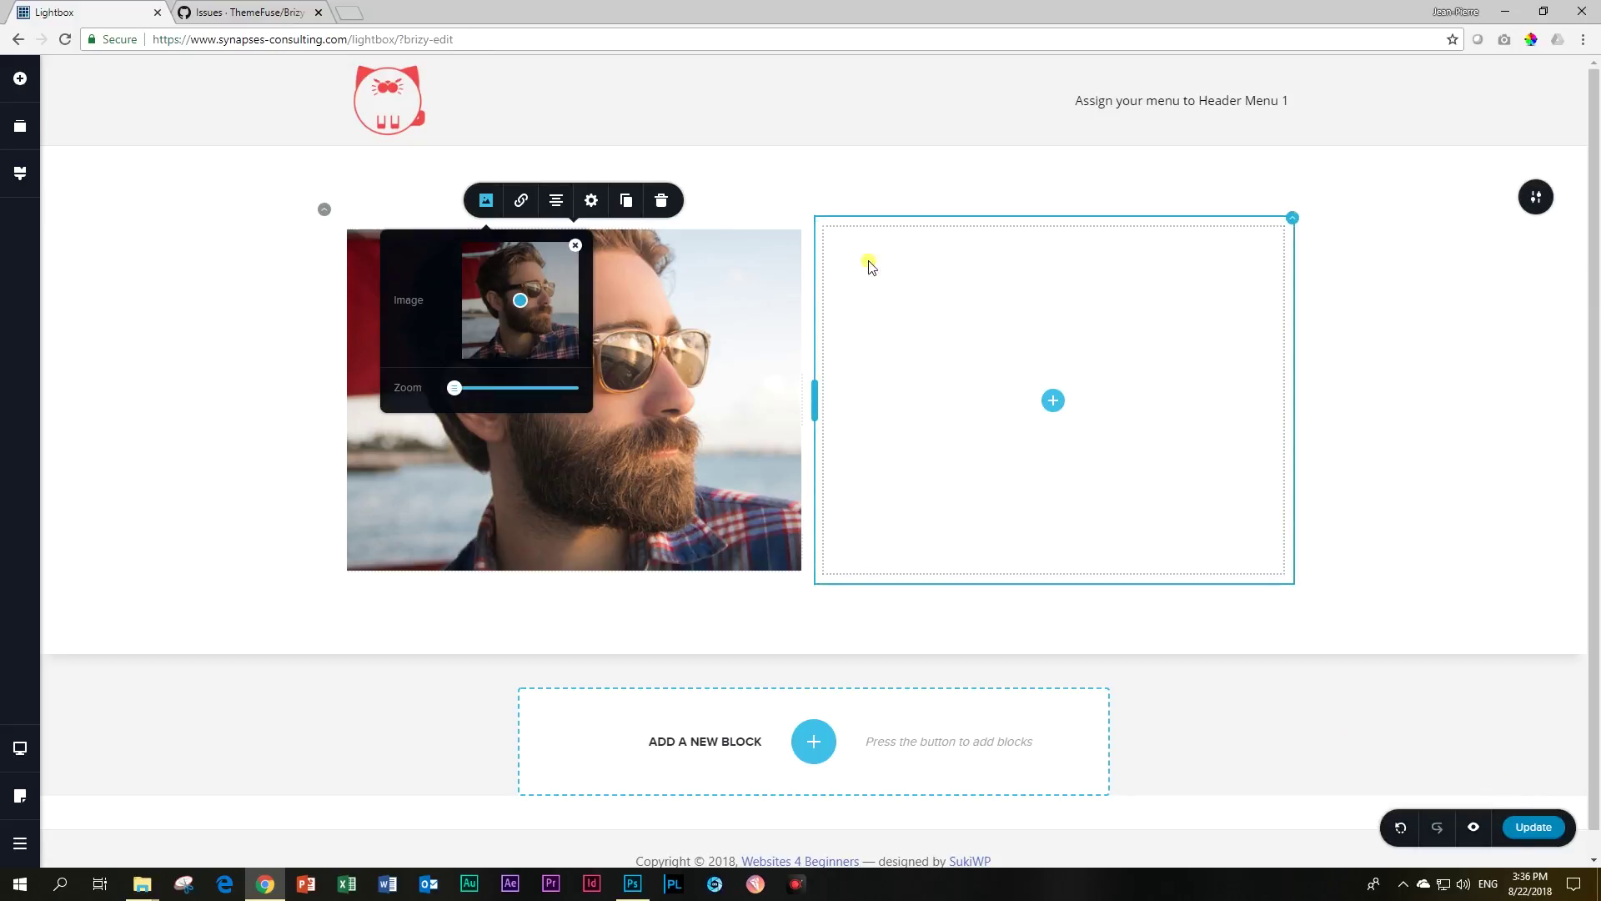
Step: Duplicate the image column beside it and delete the leftover empty third column
click(637, 210)
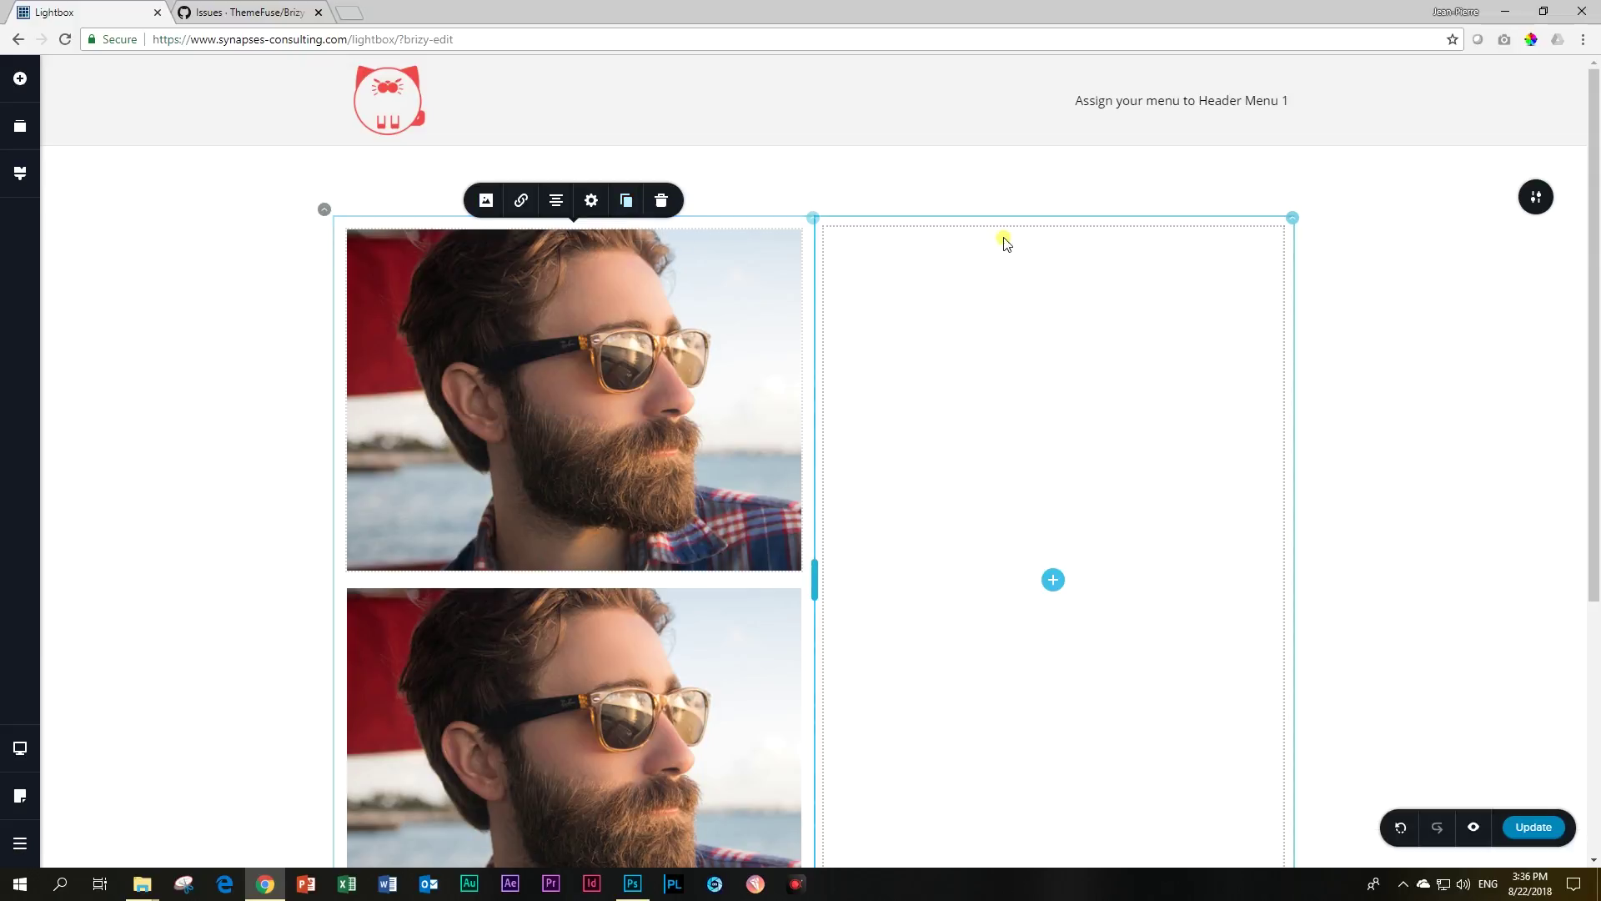
key(ctrl+z)
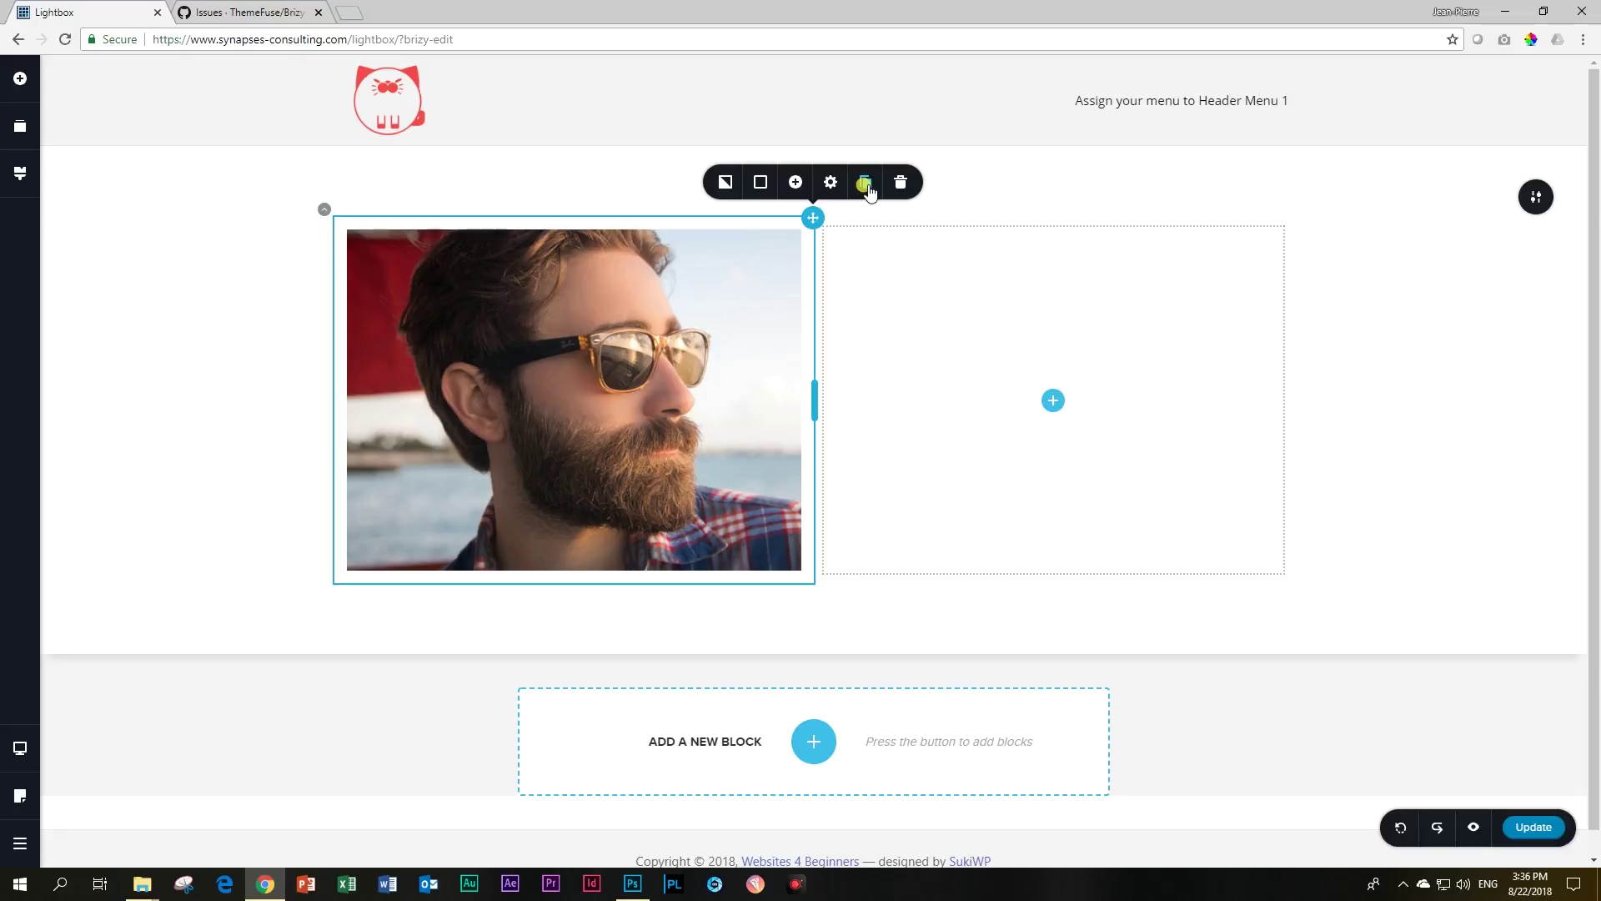
click(867, 186)
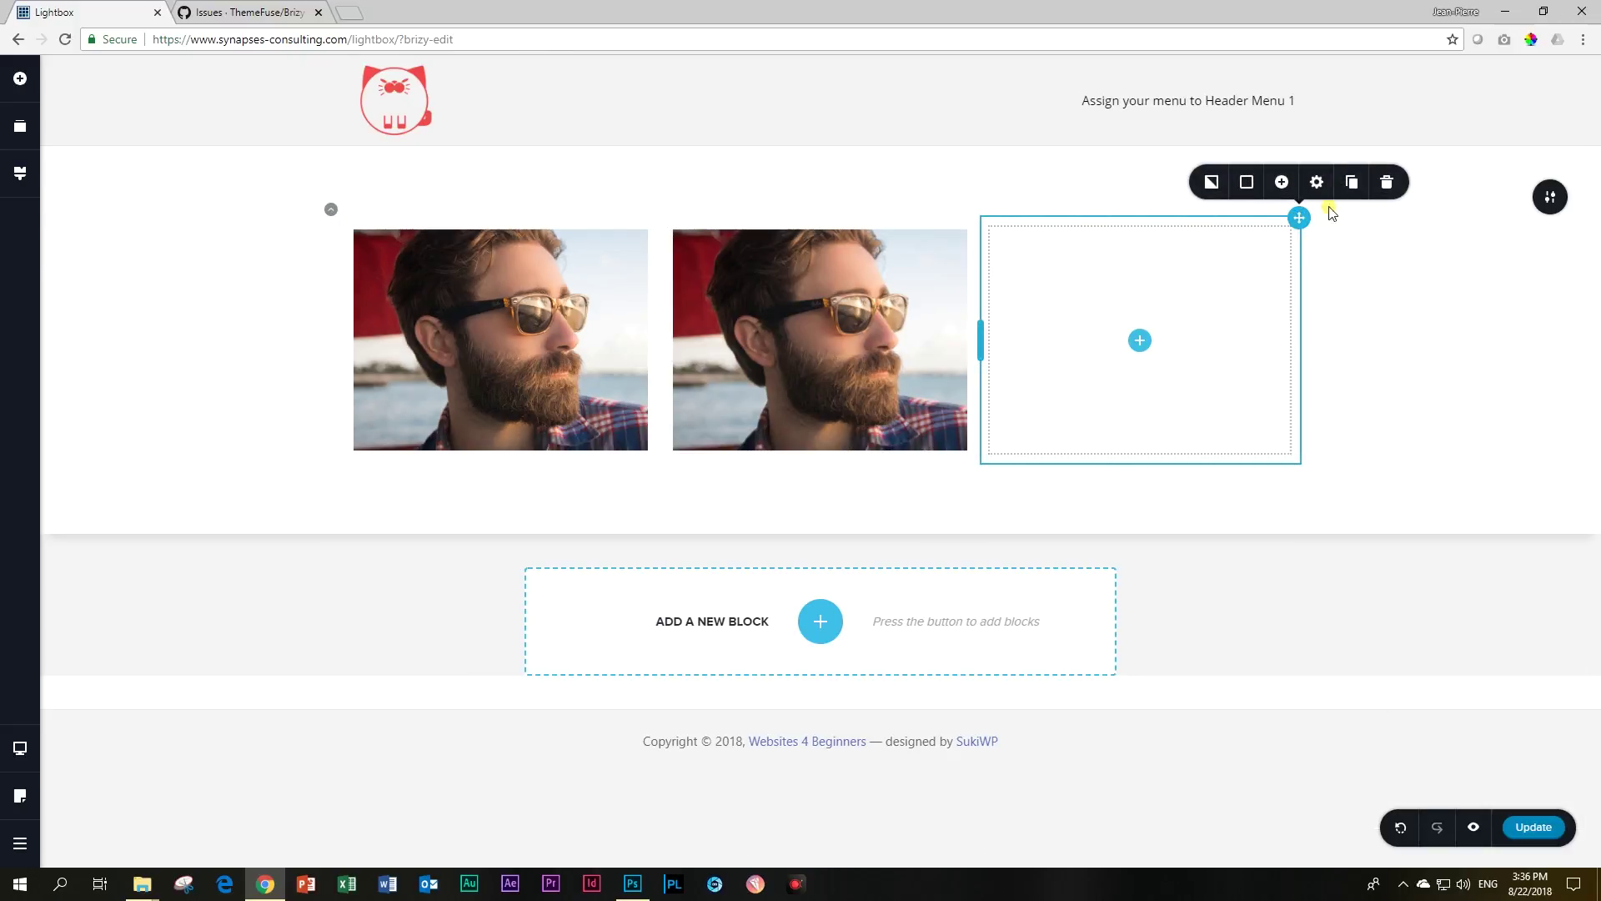
click(1387, 182)
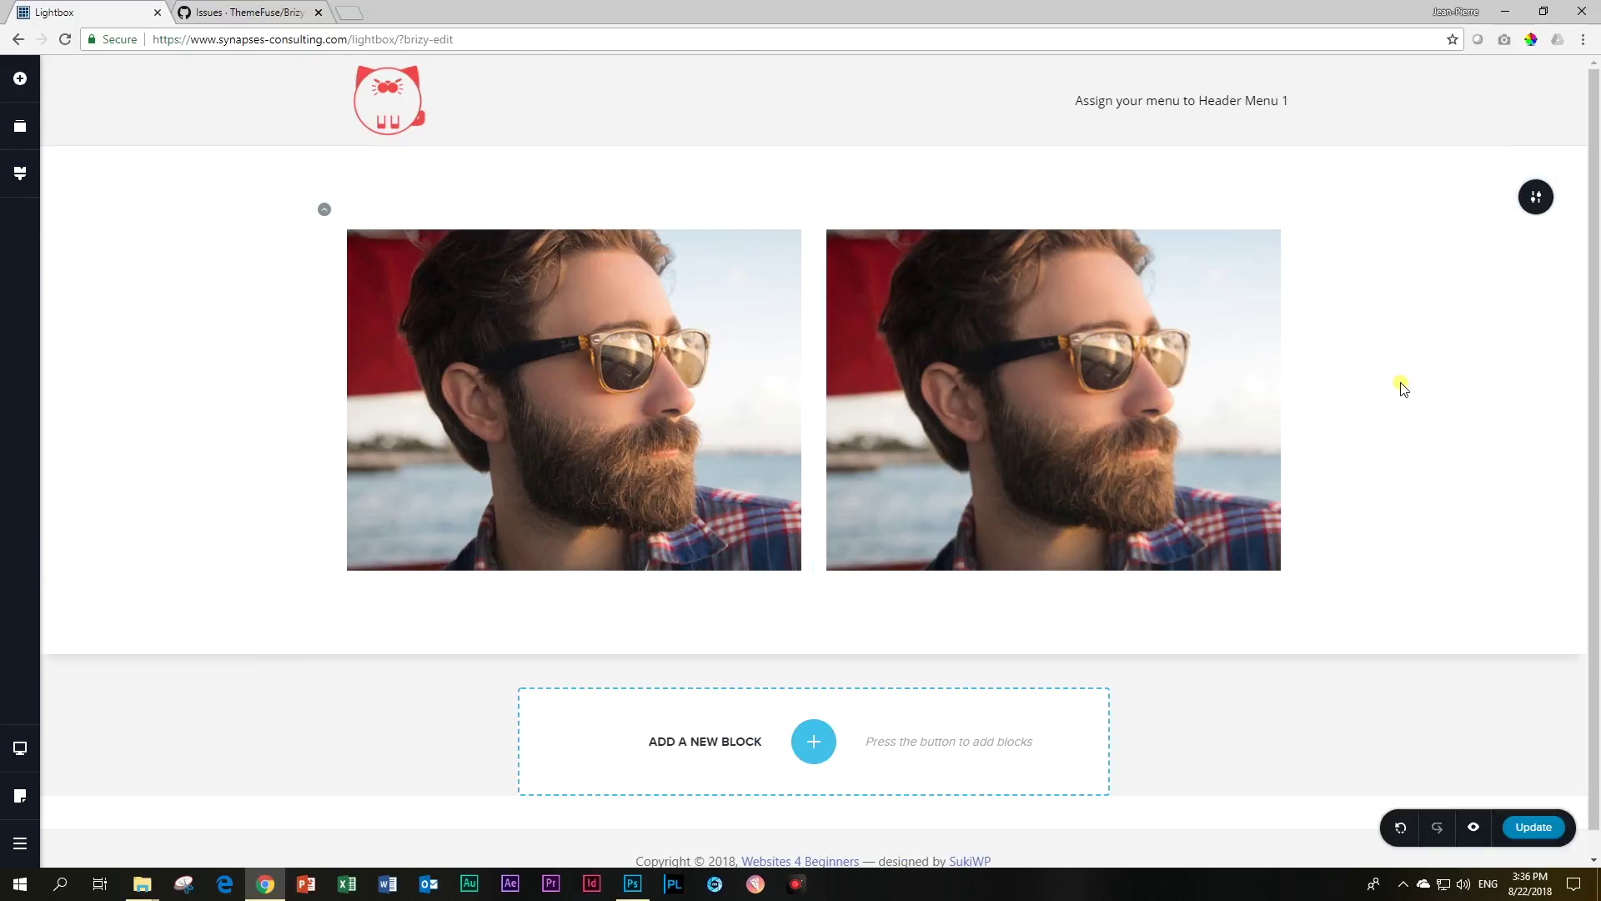
Step: Update the Lightbox page, preview it, then back in the editor select the left photo
click(1527, 829)
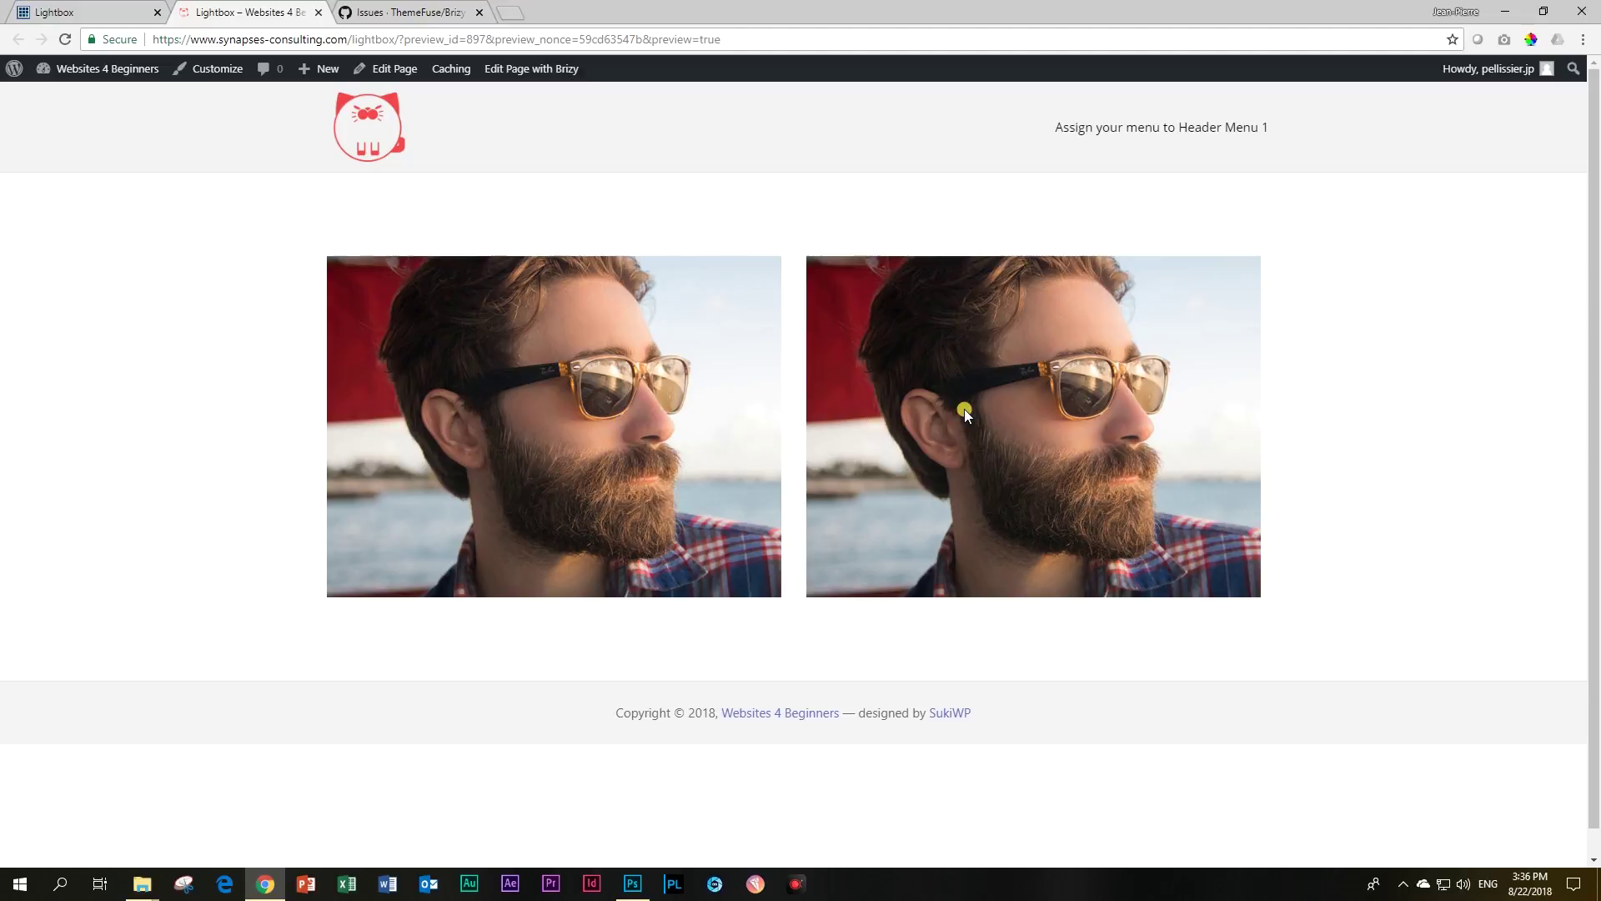
click(65, 6)
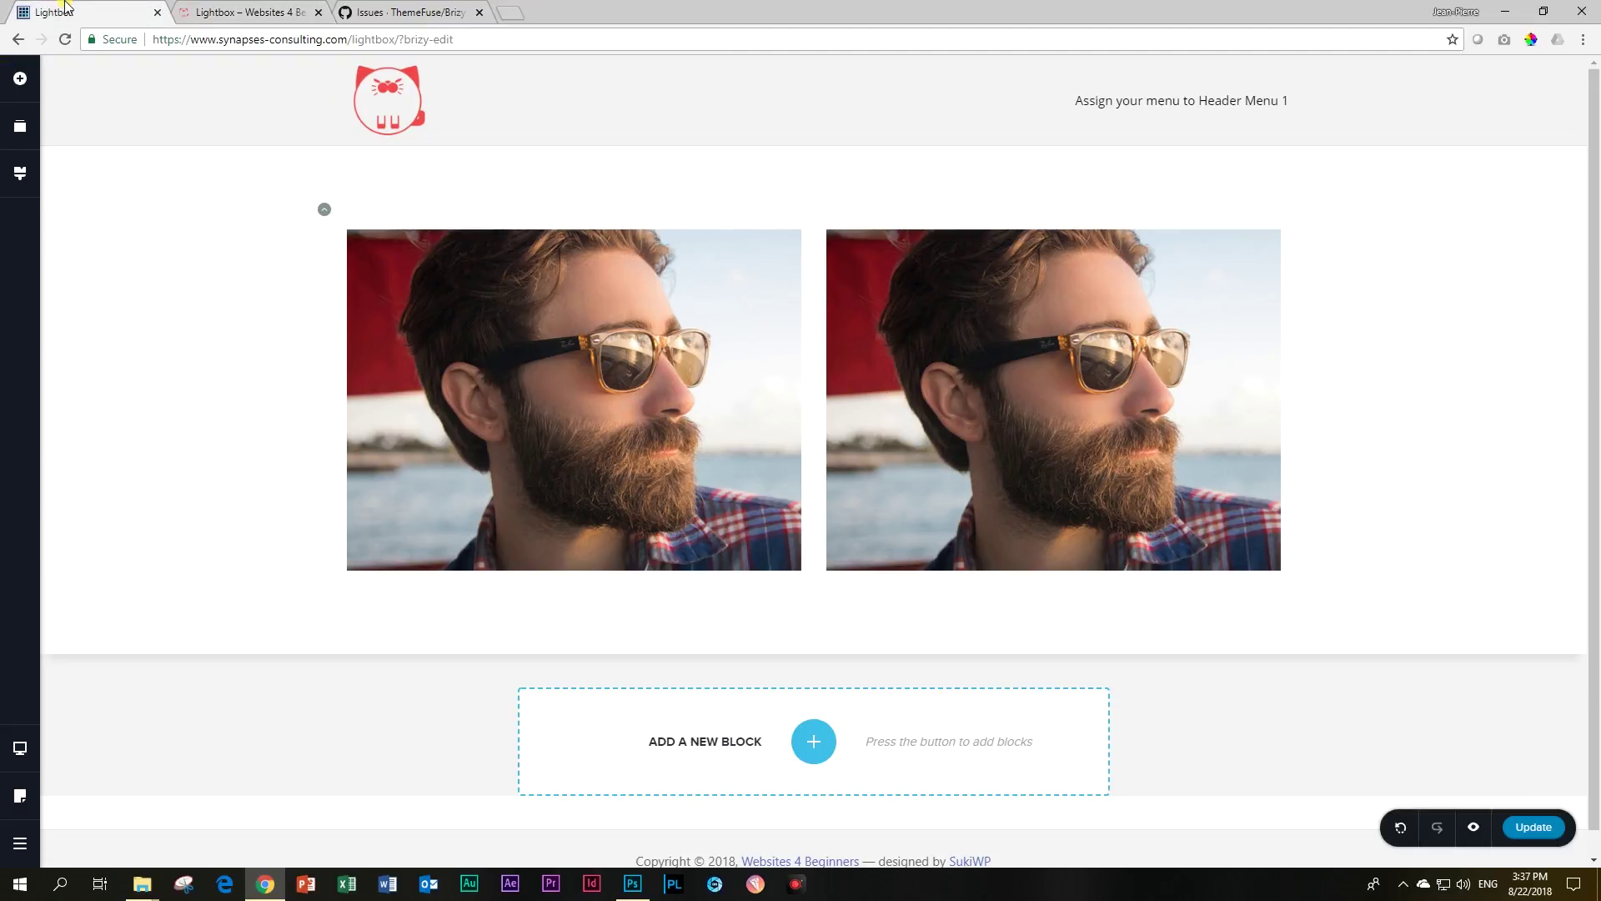
click(477, 260)
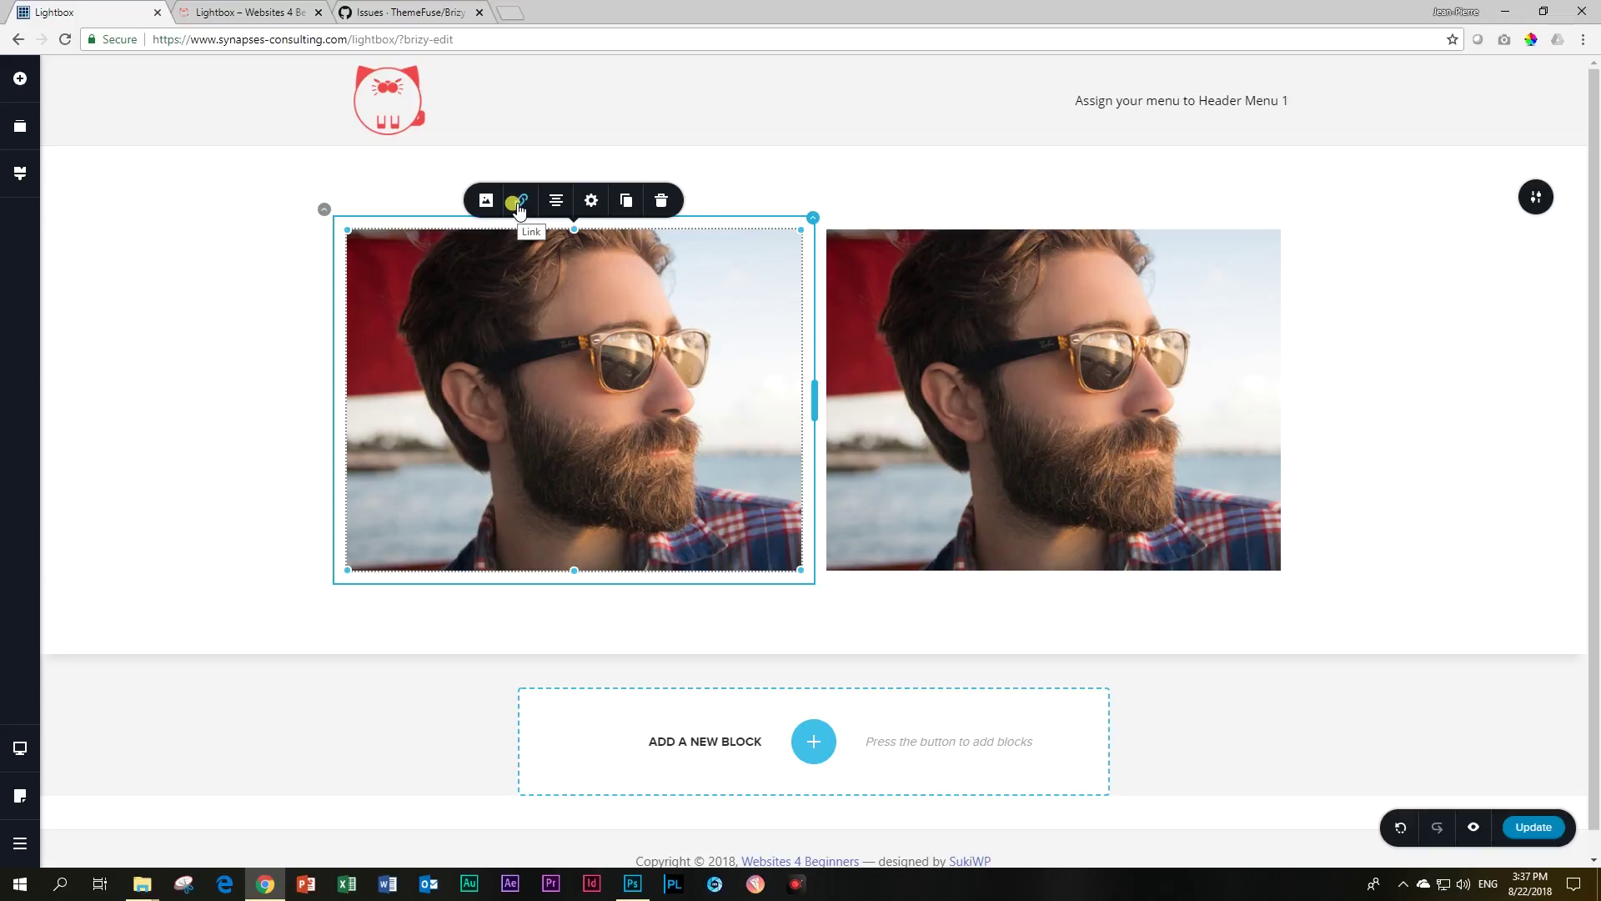
Step: Turn on the LightBox link option for the left bearded-man photo
click(518, 204)
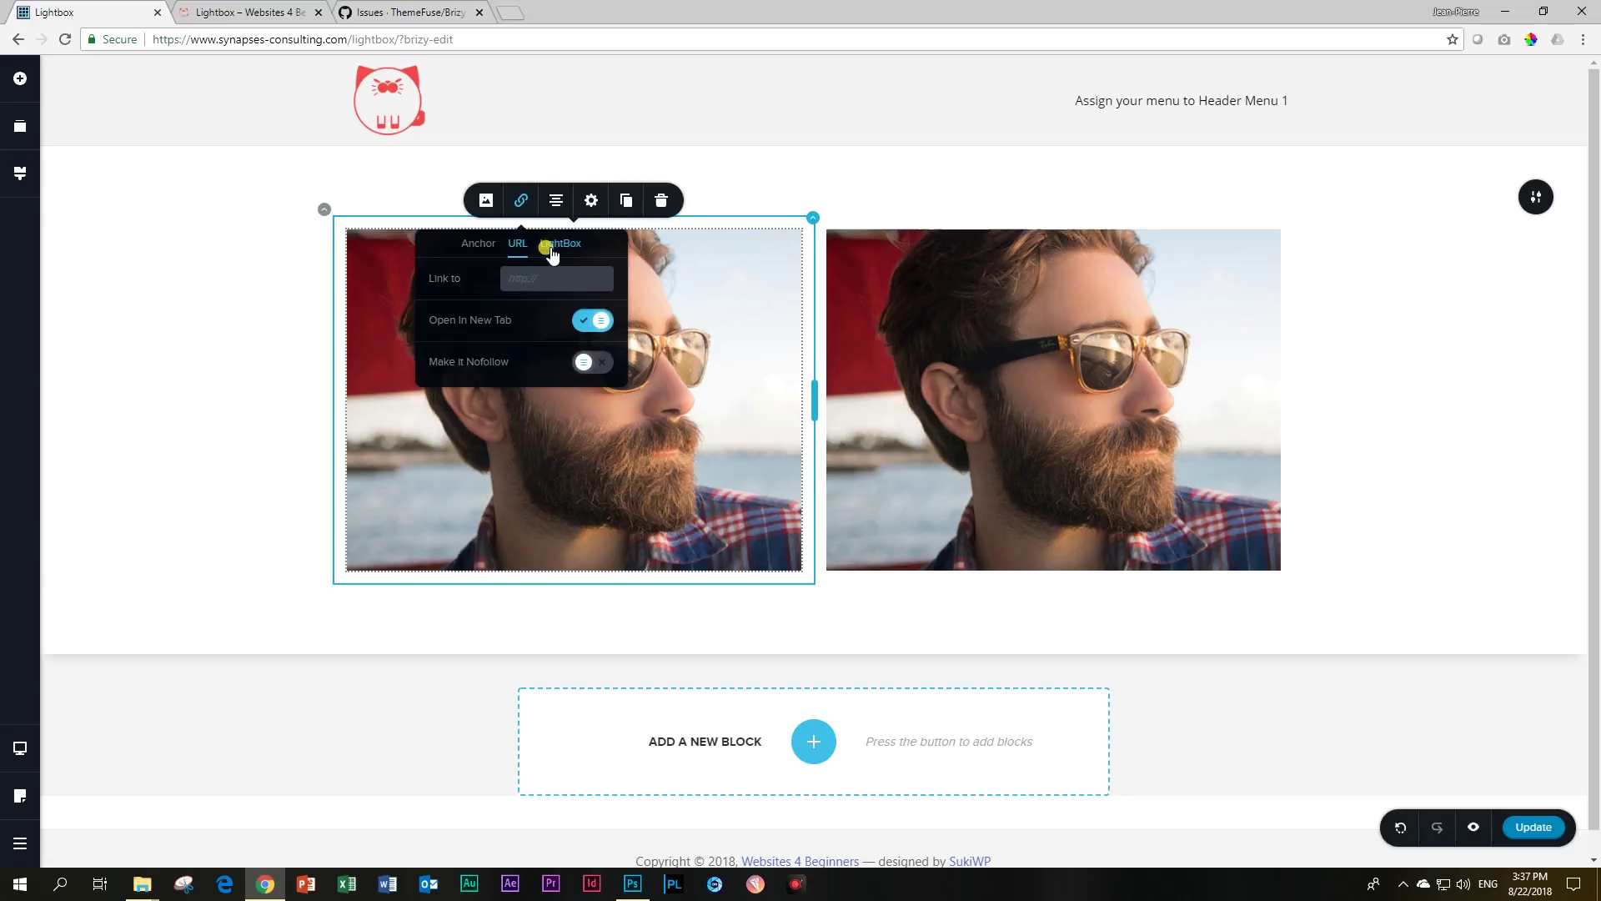
click(552, 249)
click(597, 148)
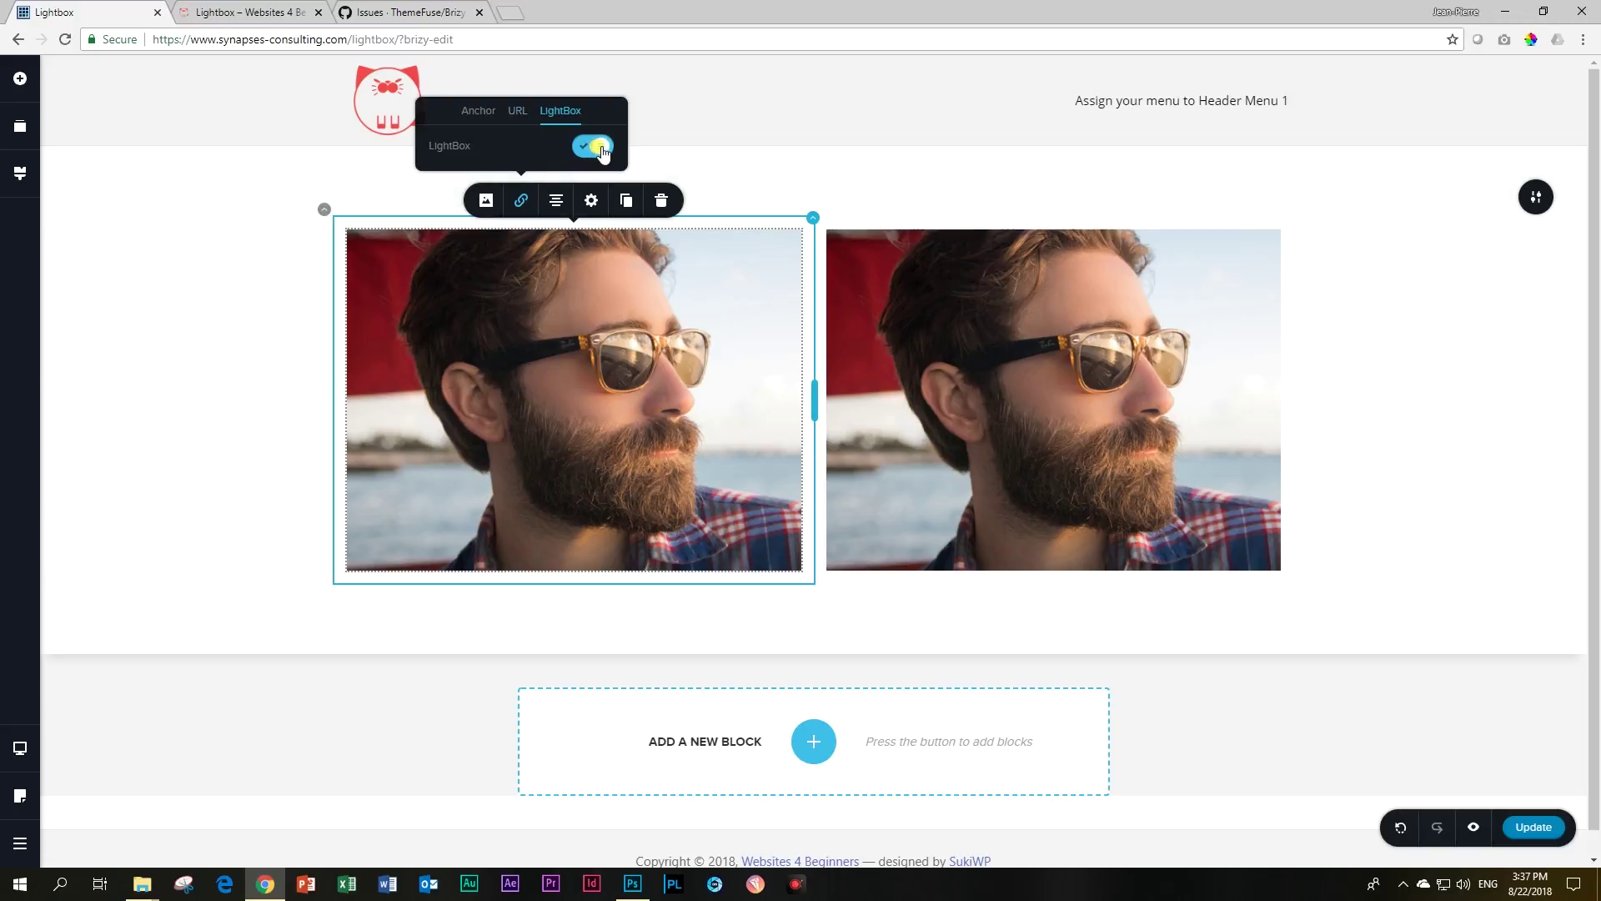
Step: Replace the right photo with the woman in denim and nudge its focal point toward her face
click(948, 347)
click(976, 201)
click(1052, 246)
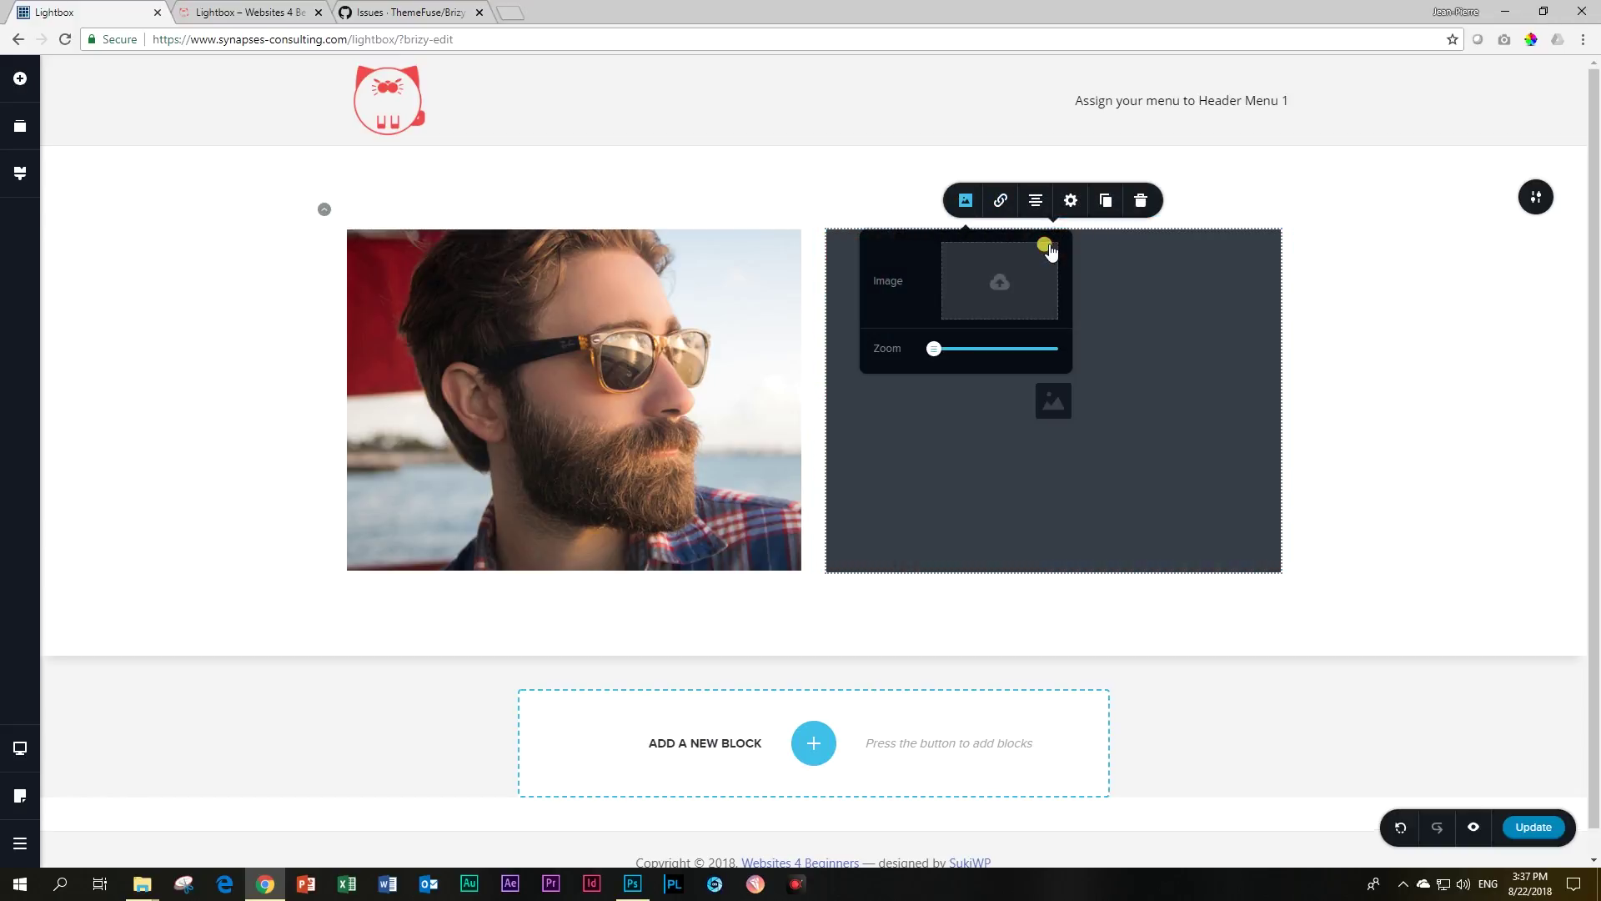
click(1026, 273)
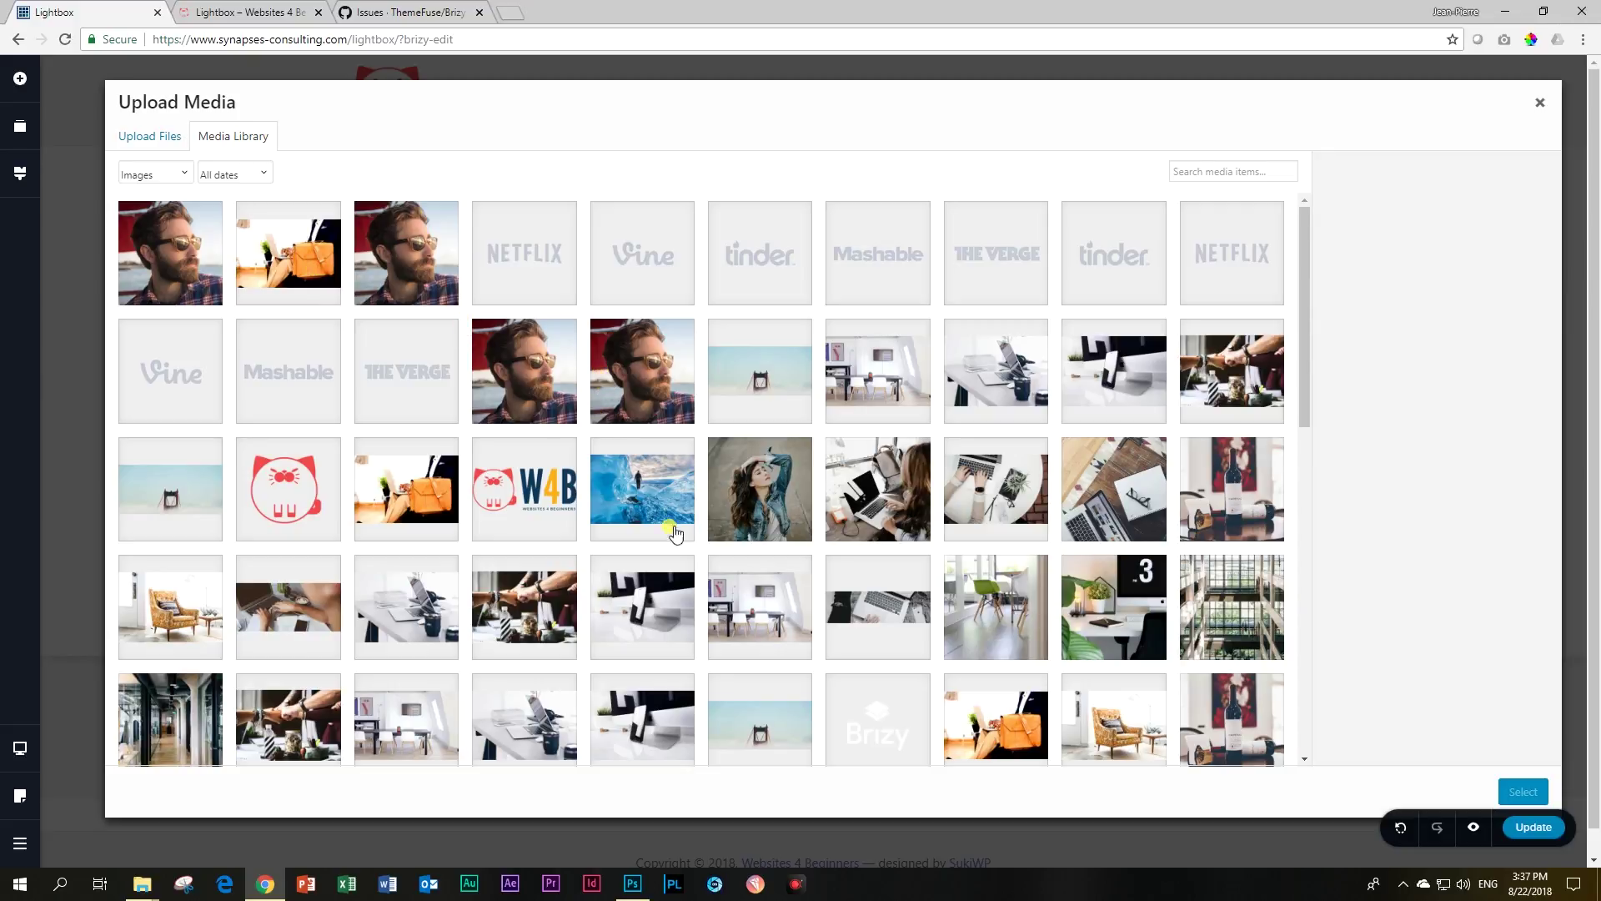
click(739, 492)
click(1503, 793)
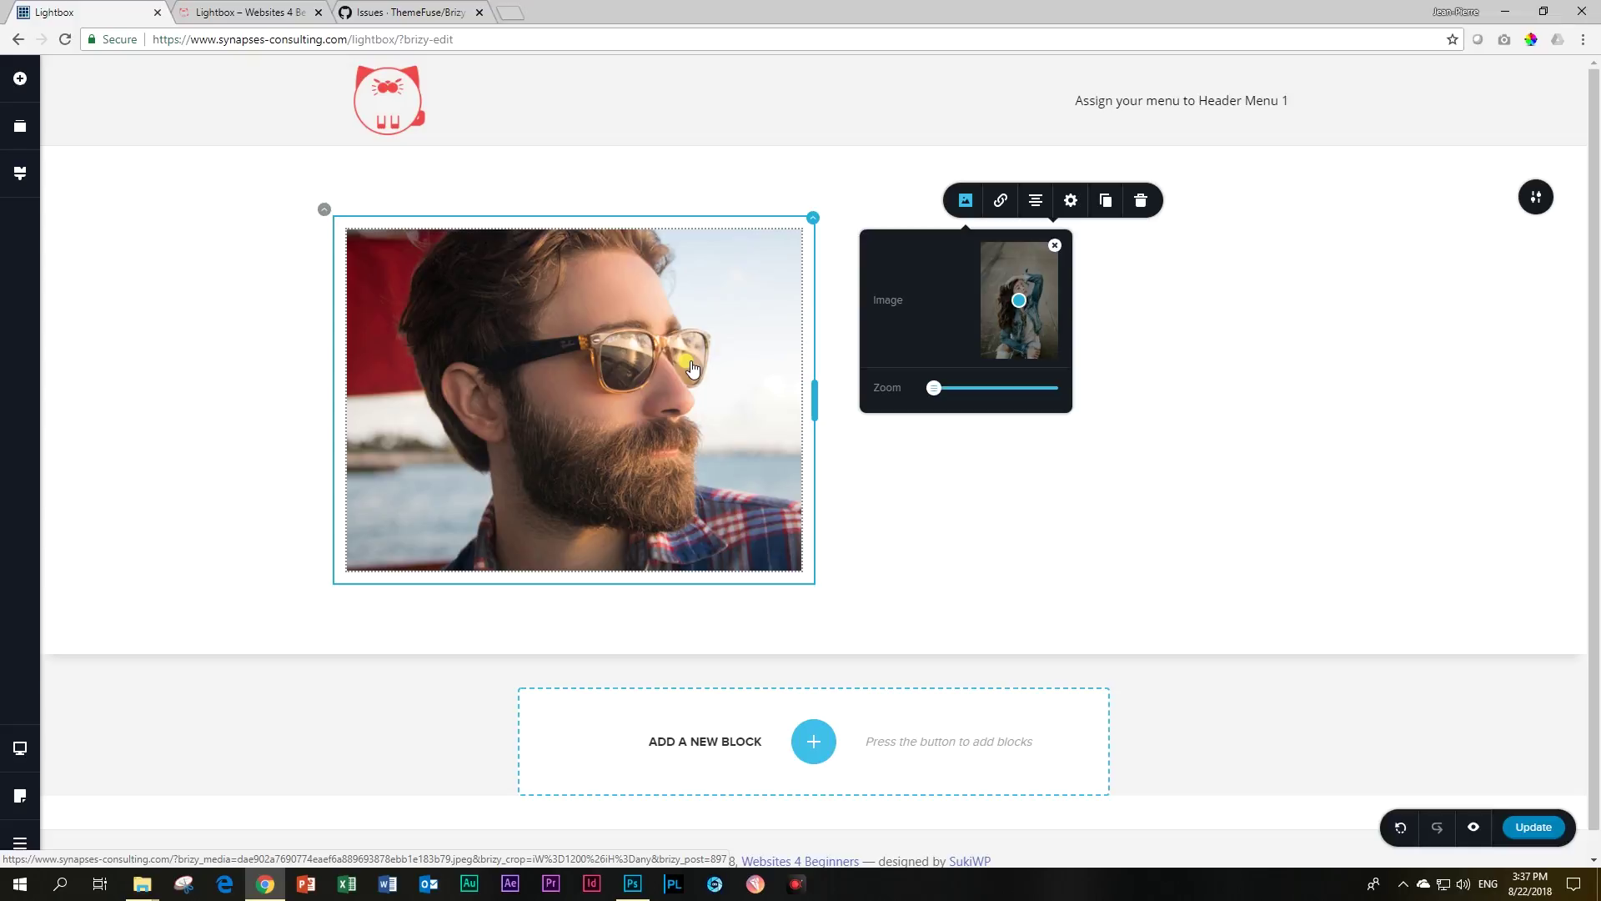
click(1019, 296)
drag(1021, 296, 1023, 298)
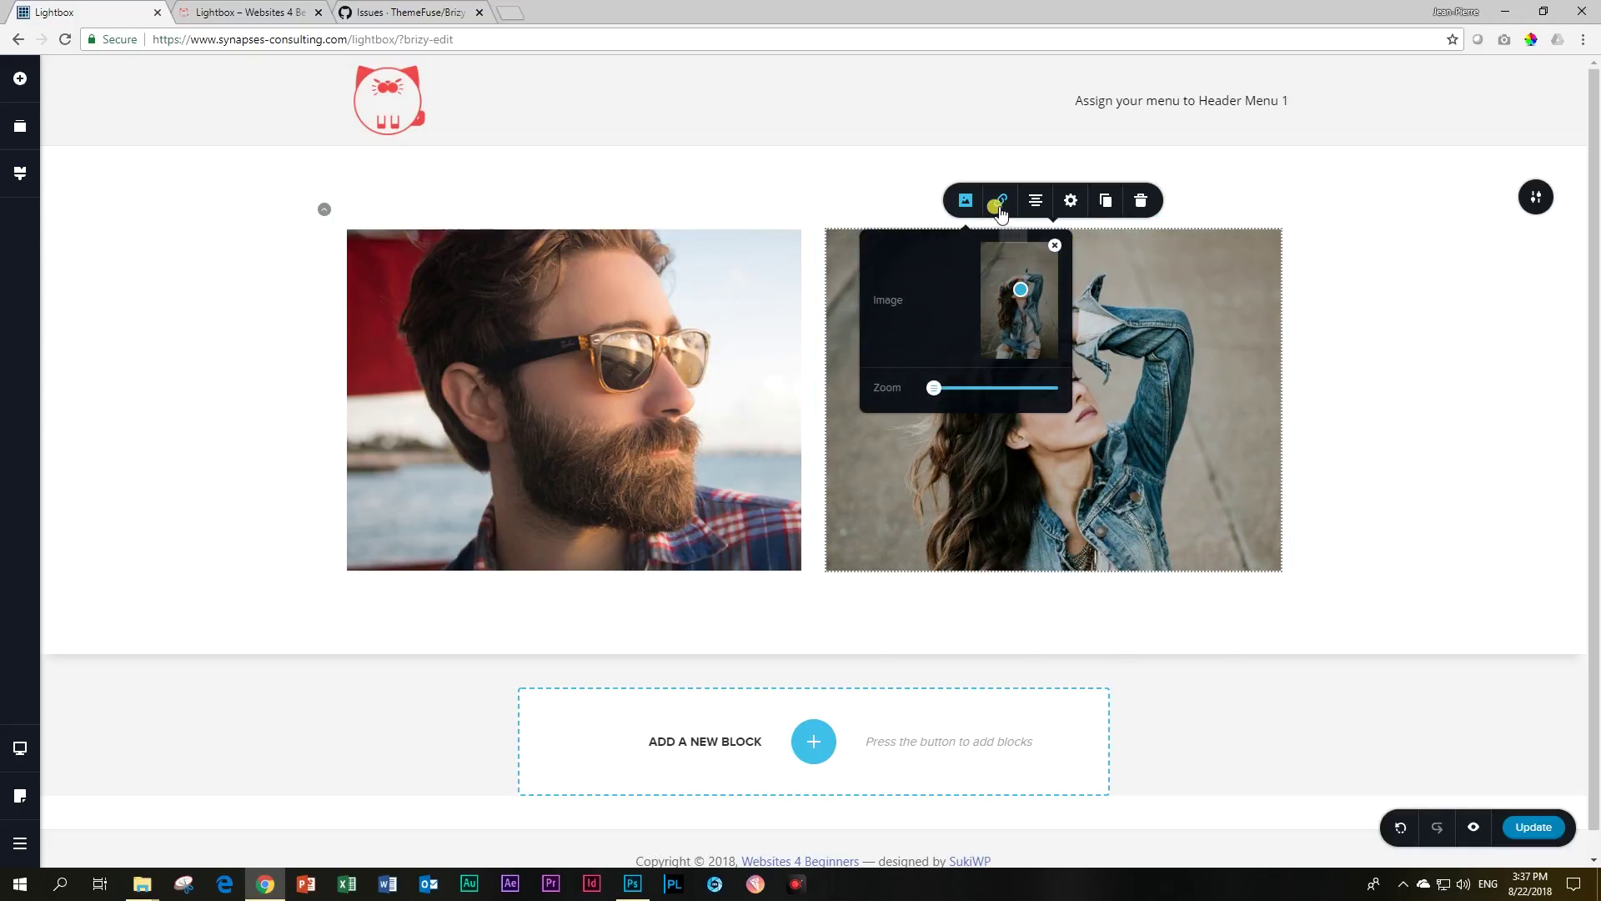
Step: Turn on the LightBox link option for the woman's photo and deselect it
click(1000, 201)
click(1023, 241)
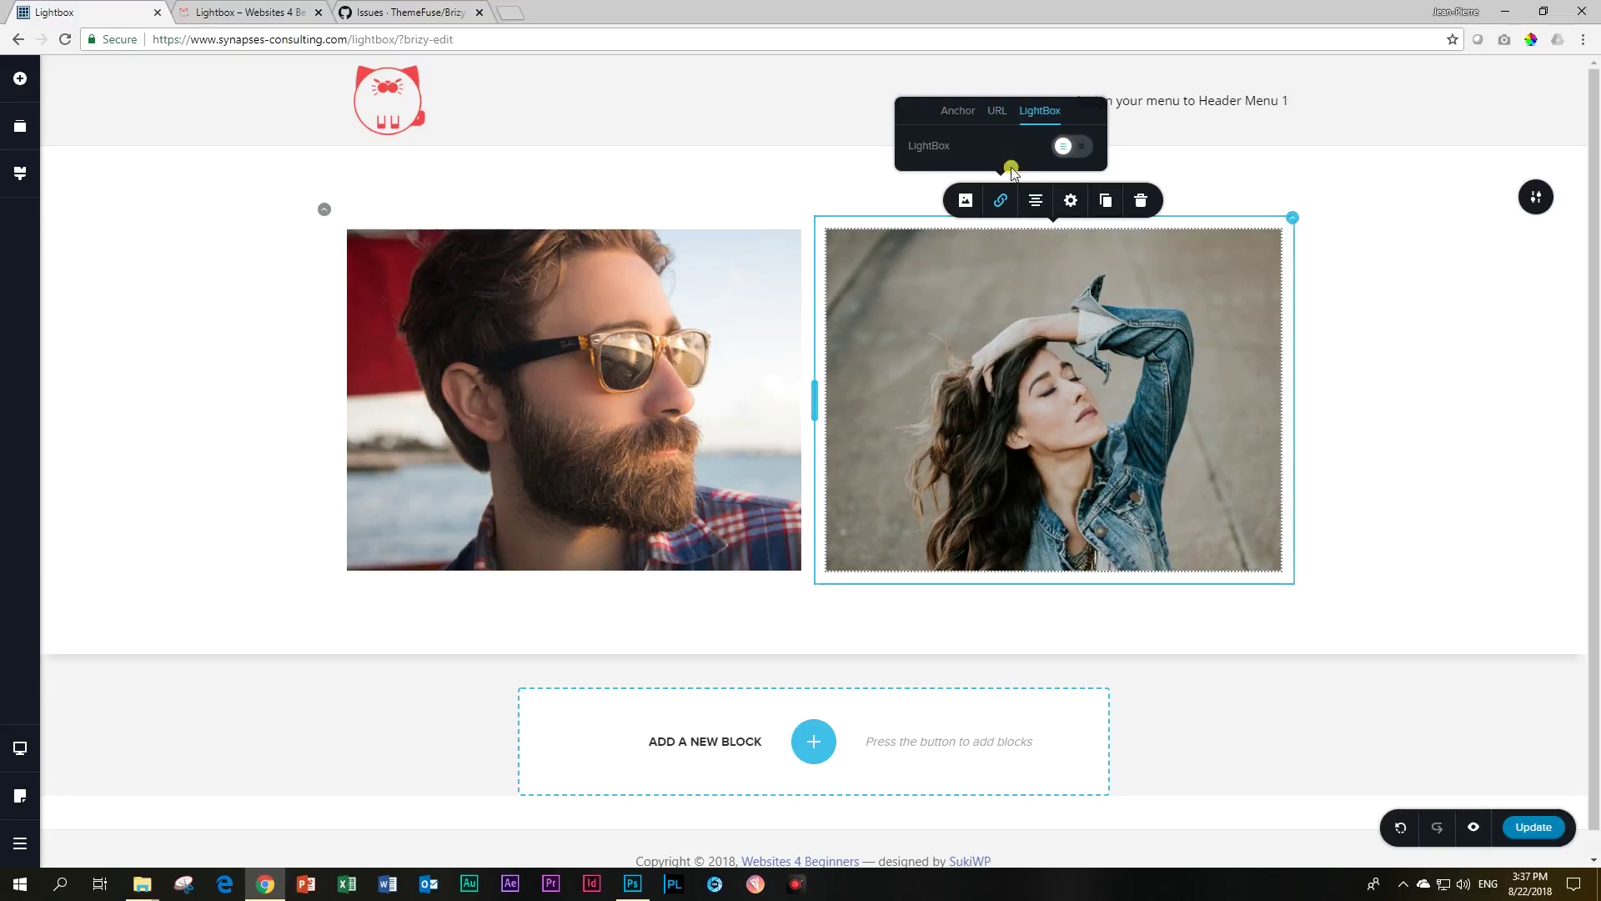
click(1076, 148)
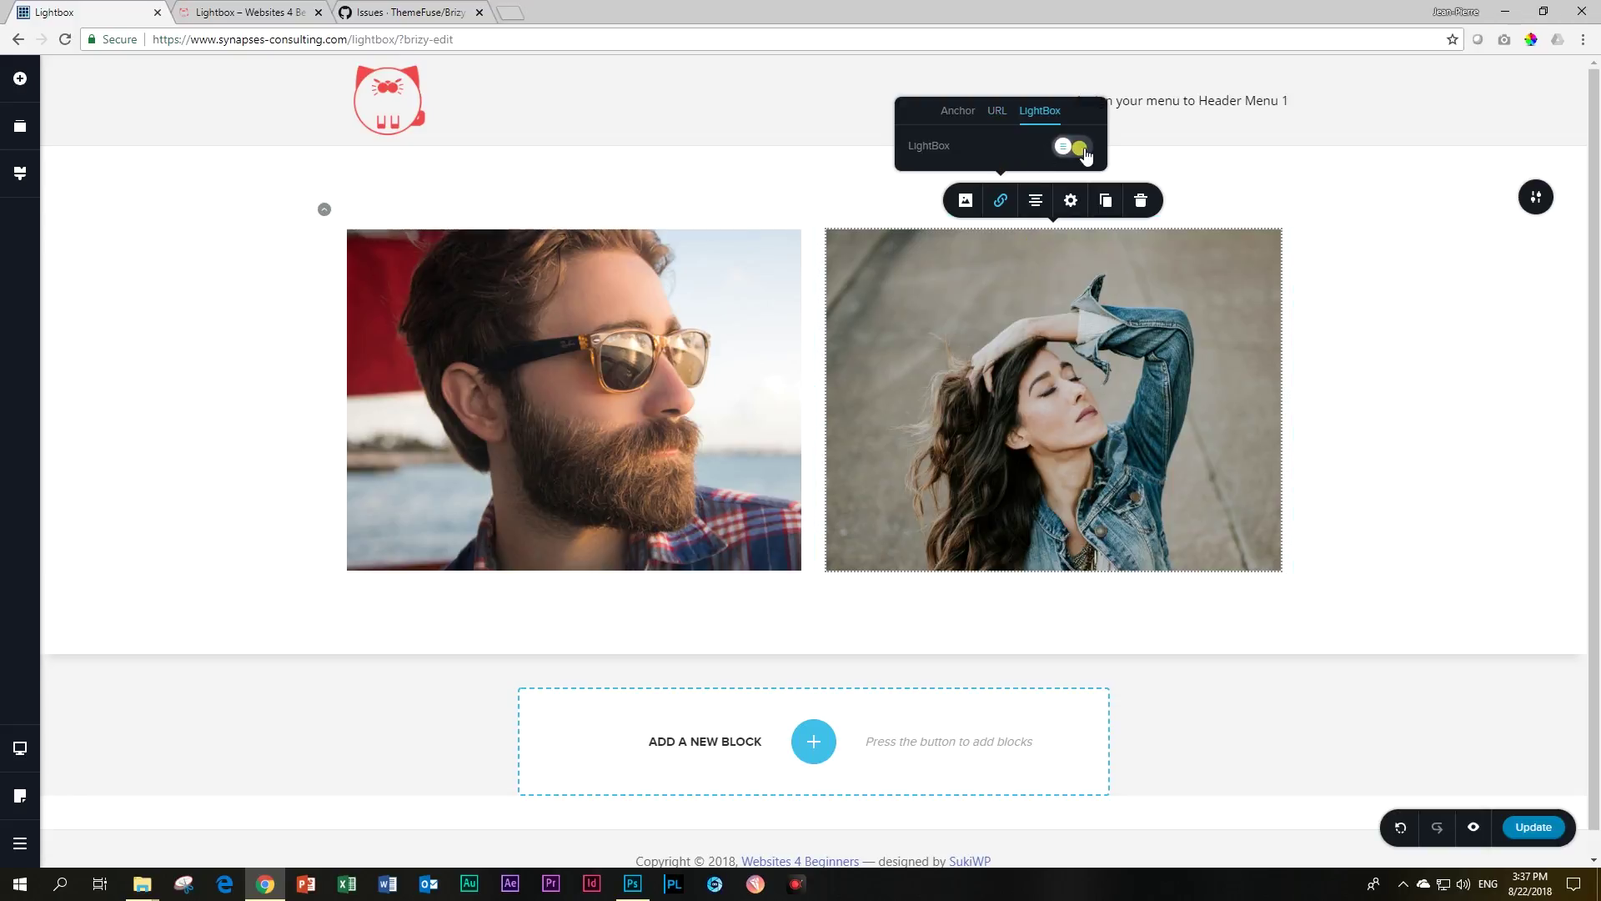
click(1347, 457)
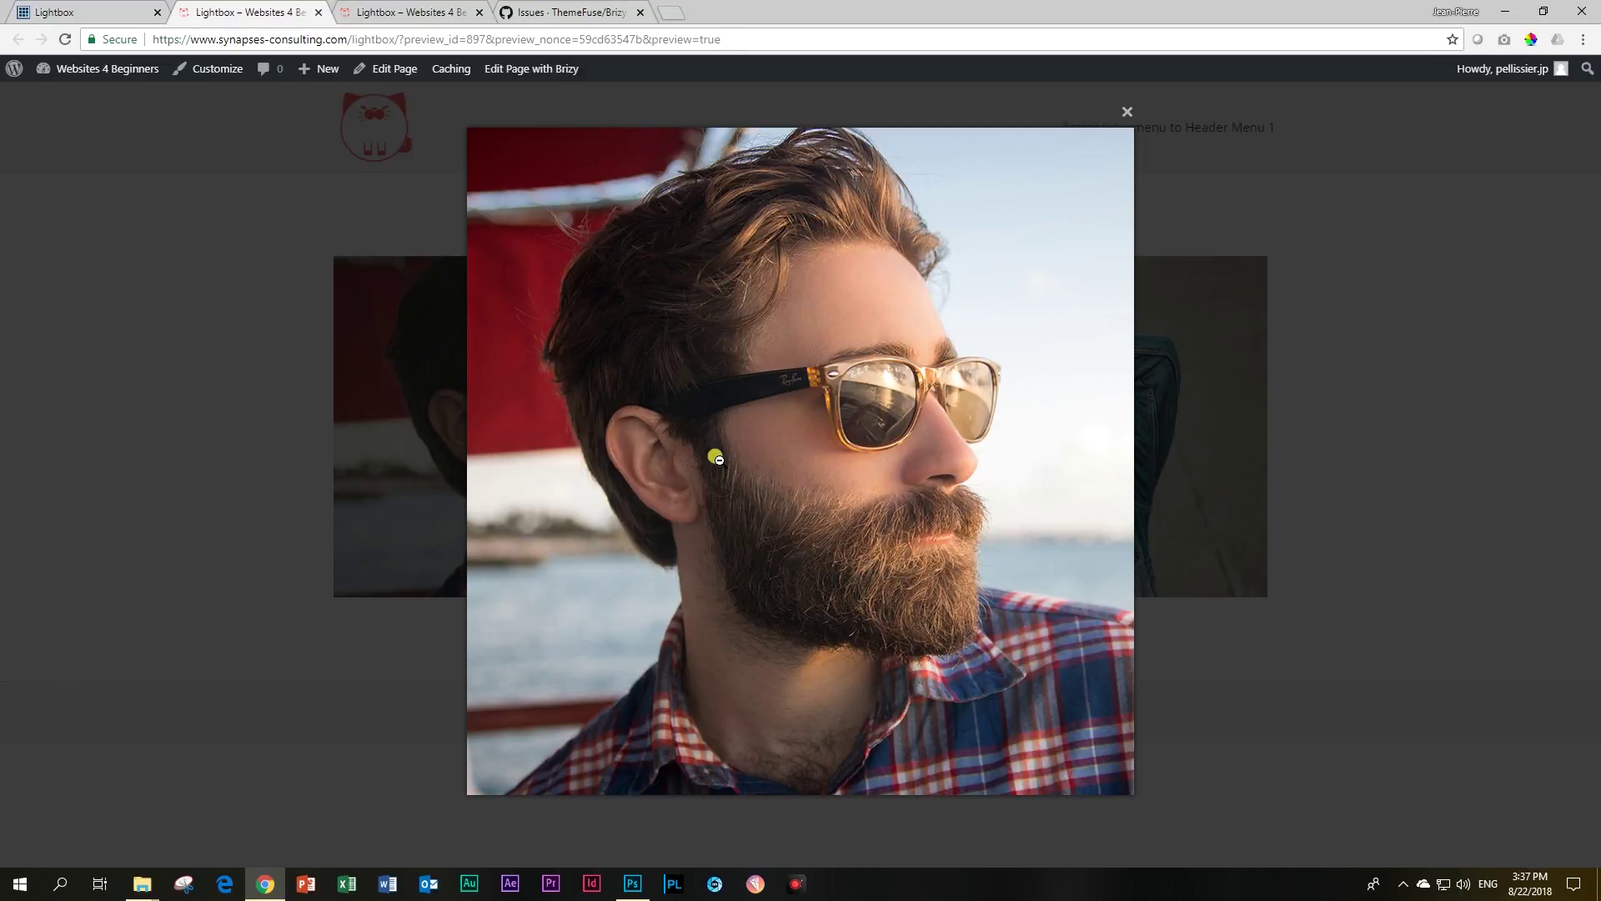
Step: Open and close each photo's lightbox popup in the preview, then reselect the man's photo in the editor
click(1126, 112)
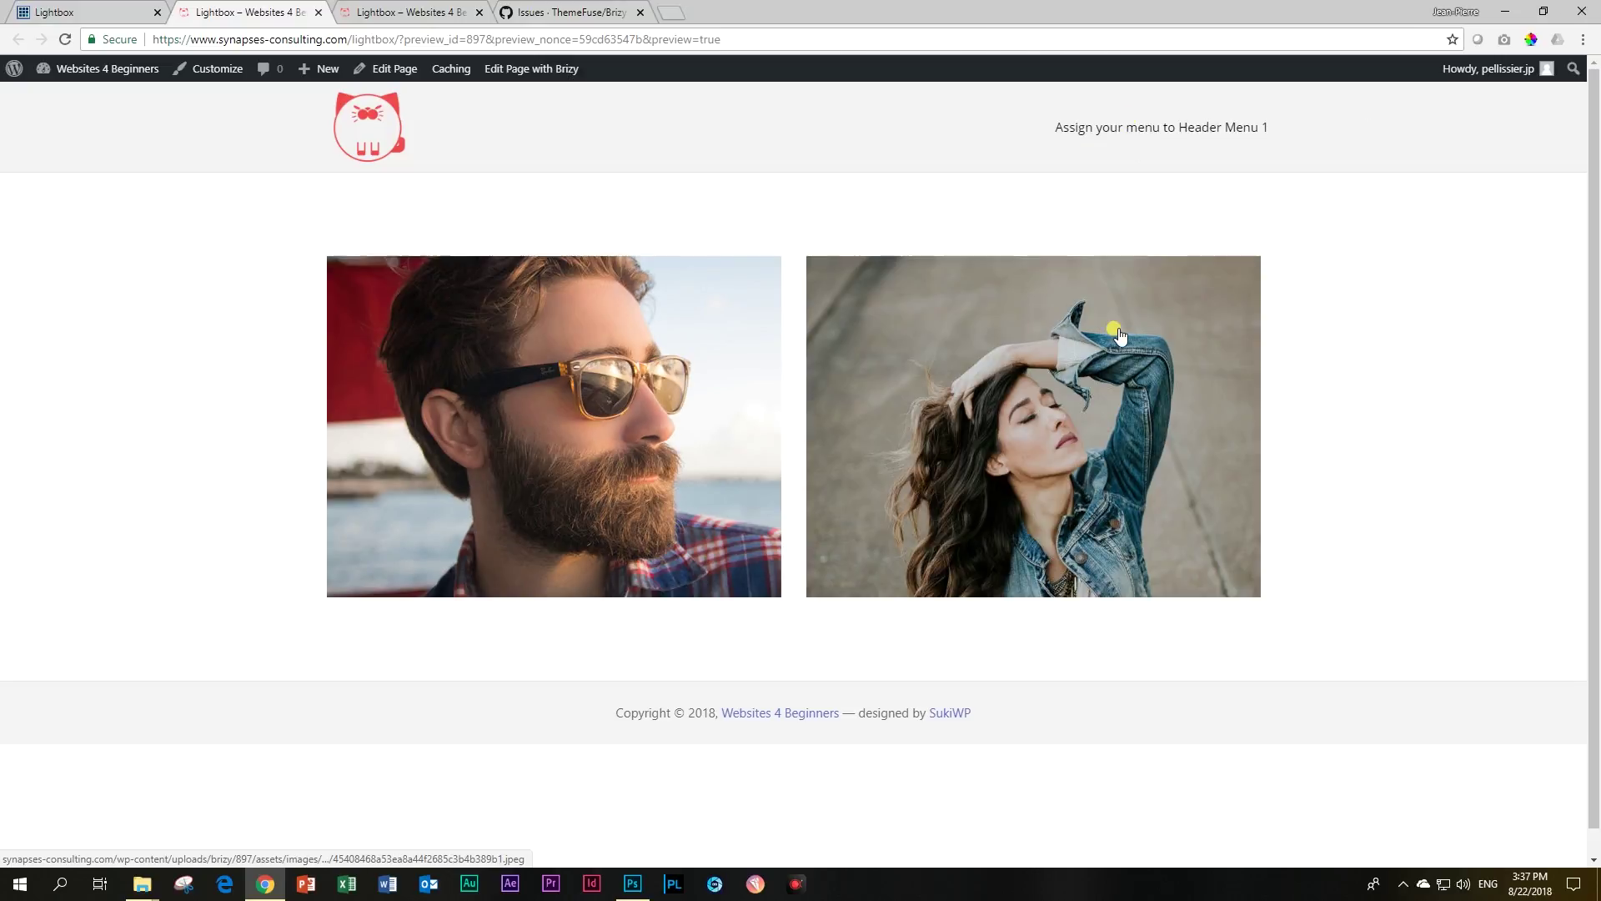
click(1120, 336)
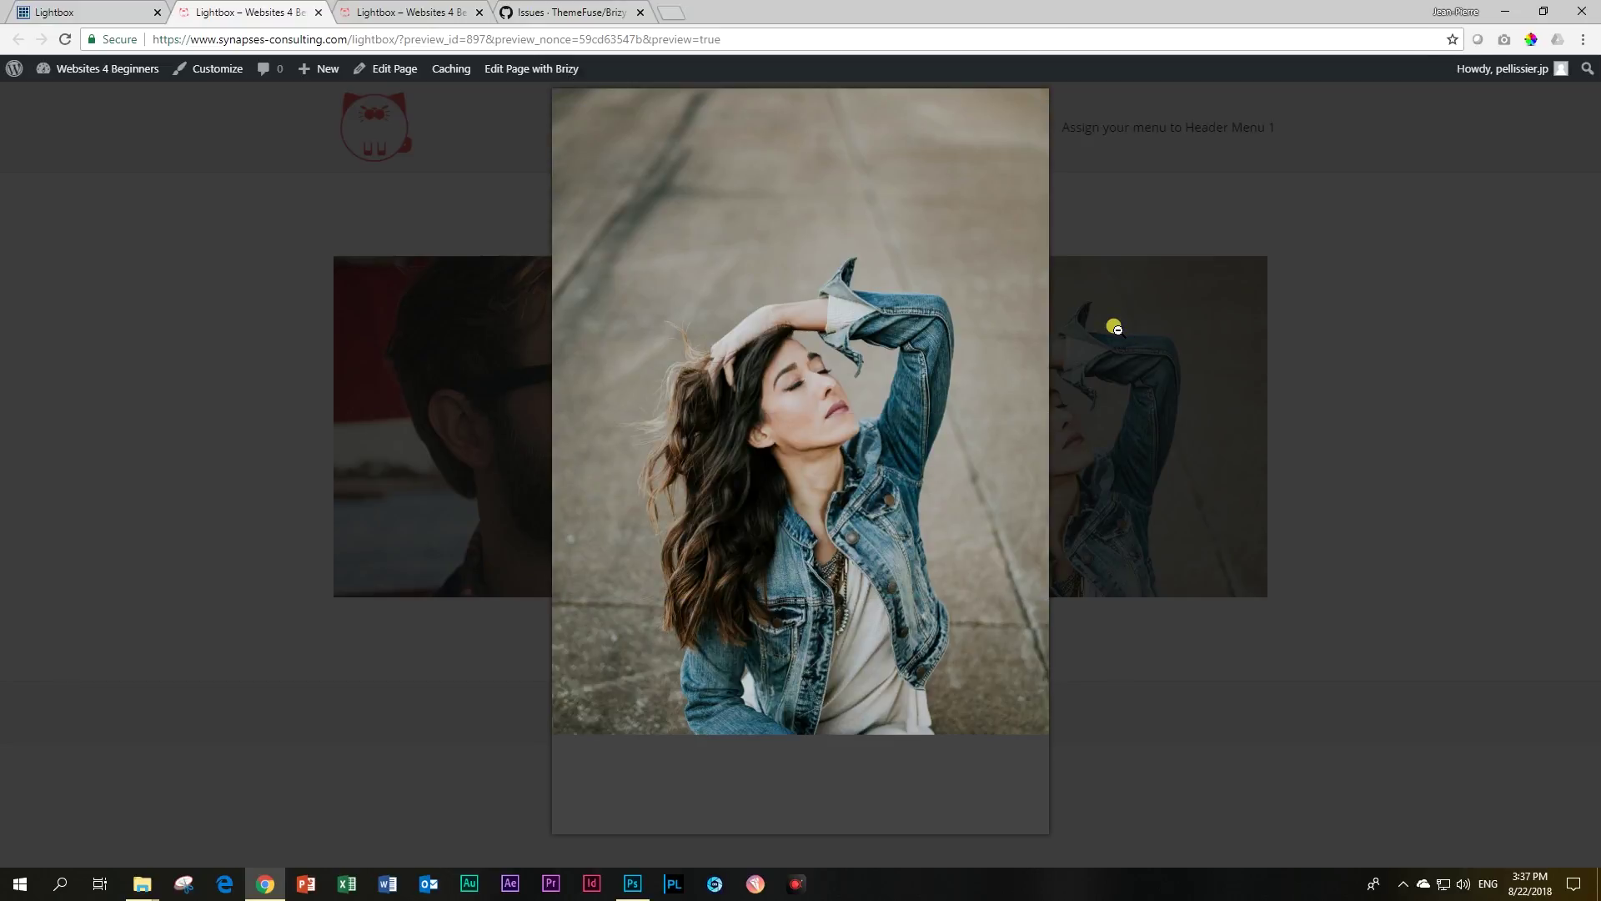
click(1378, 431)
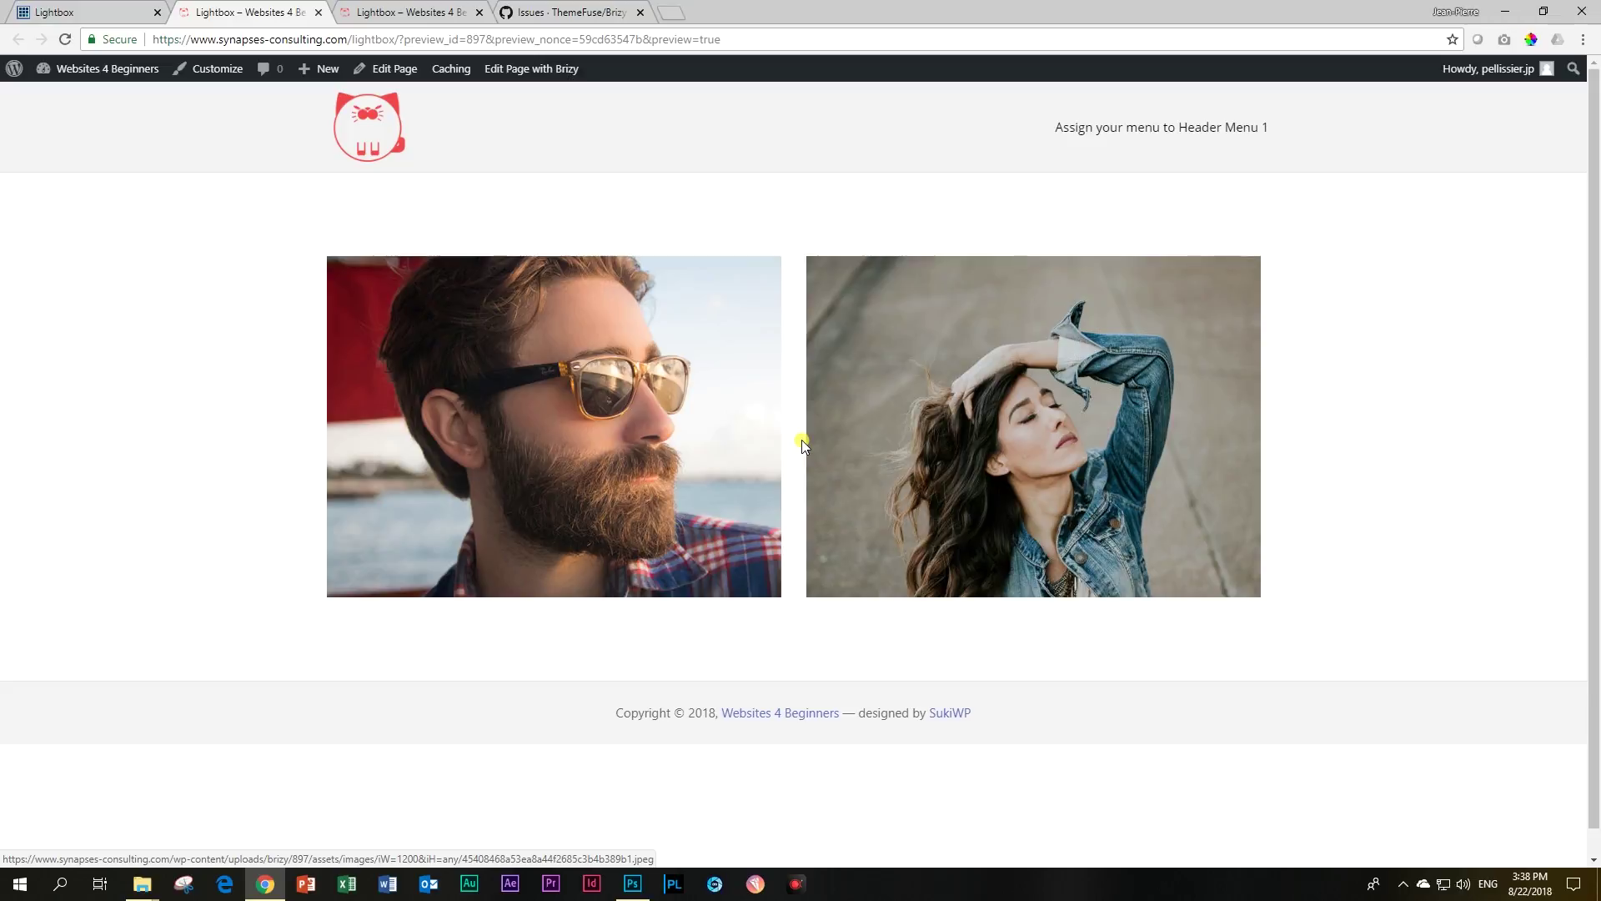
click(973, 461)
click(1446, 365)
click(641, 371)
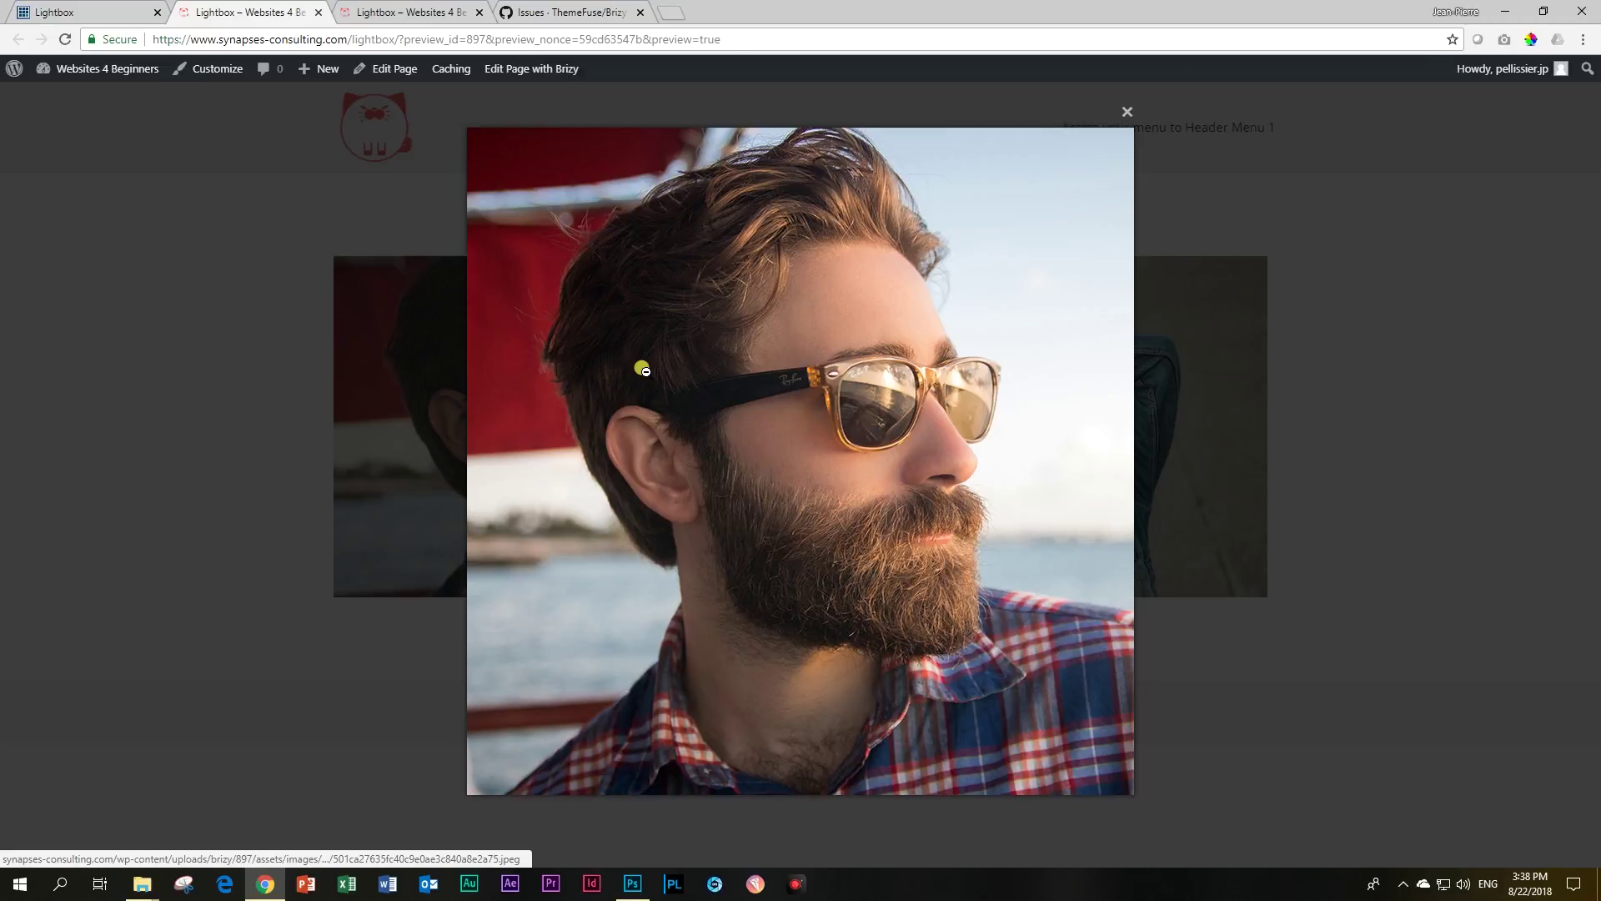
click(219, 395)
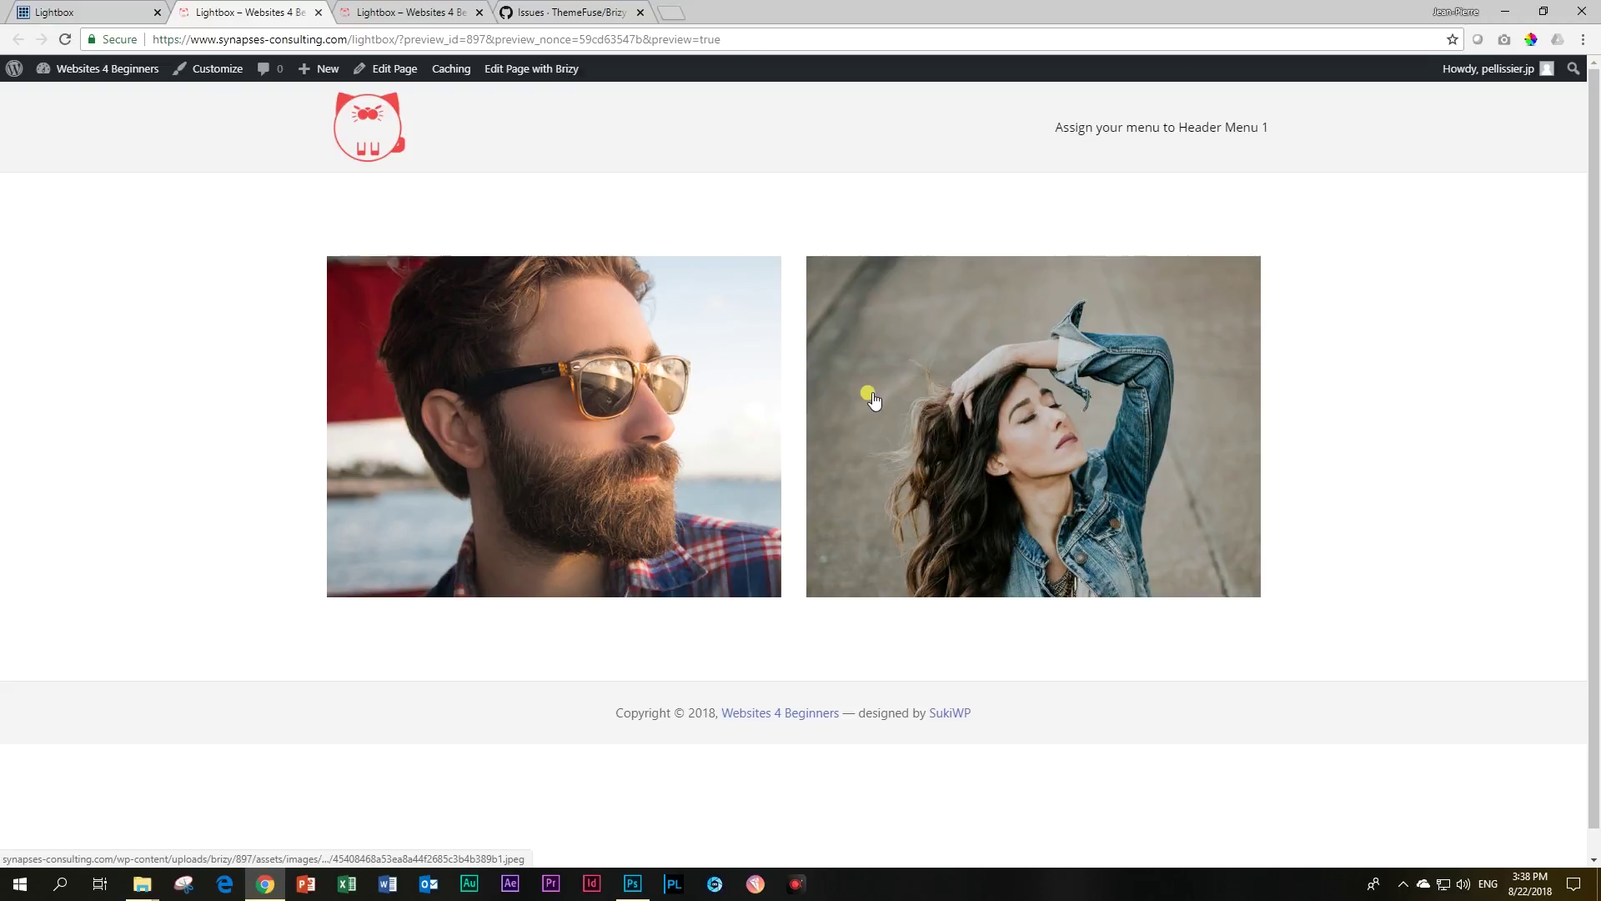
click(72, 7)
click(538, 368)
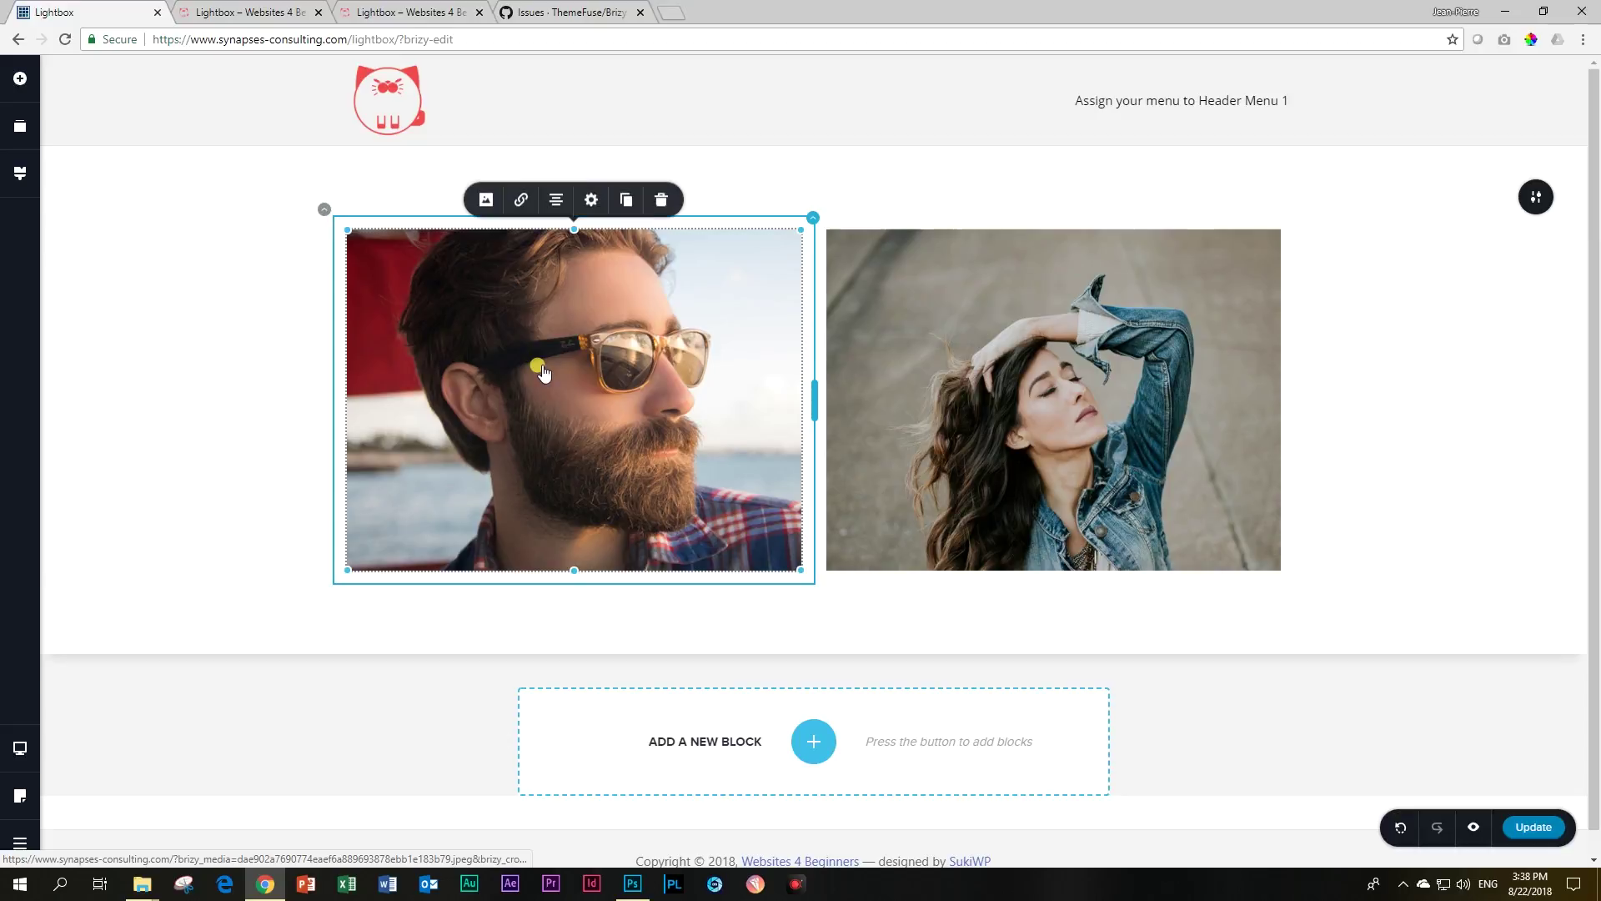
click(521, 201)
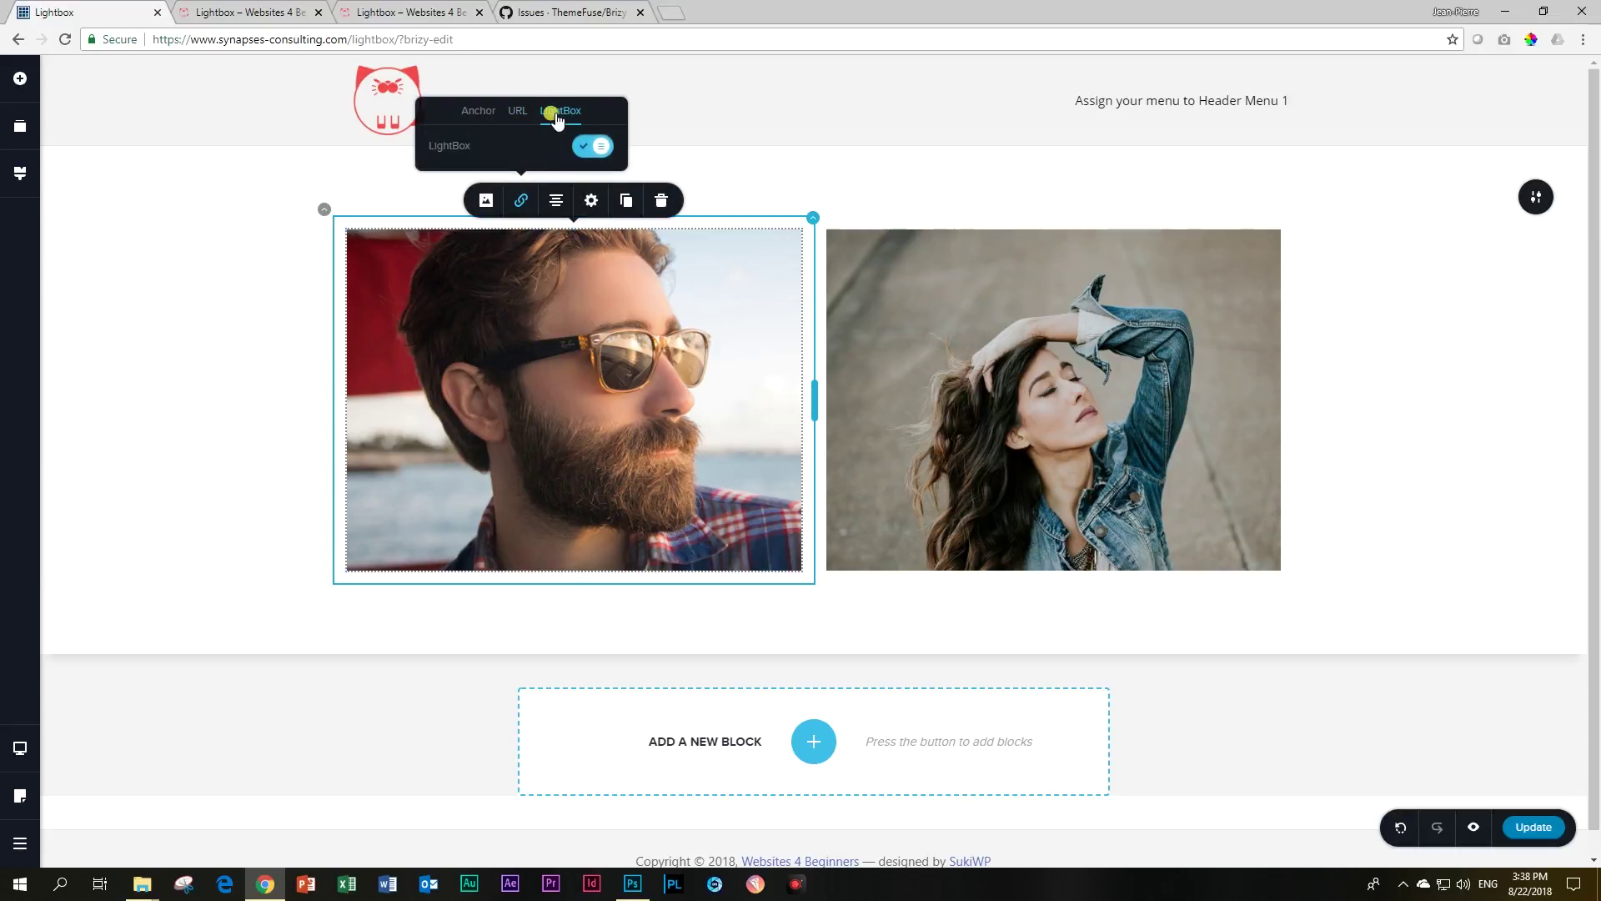
click(1446, 478)
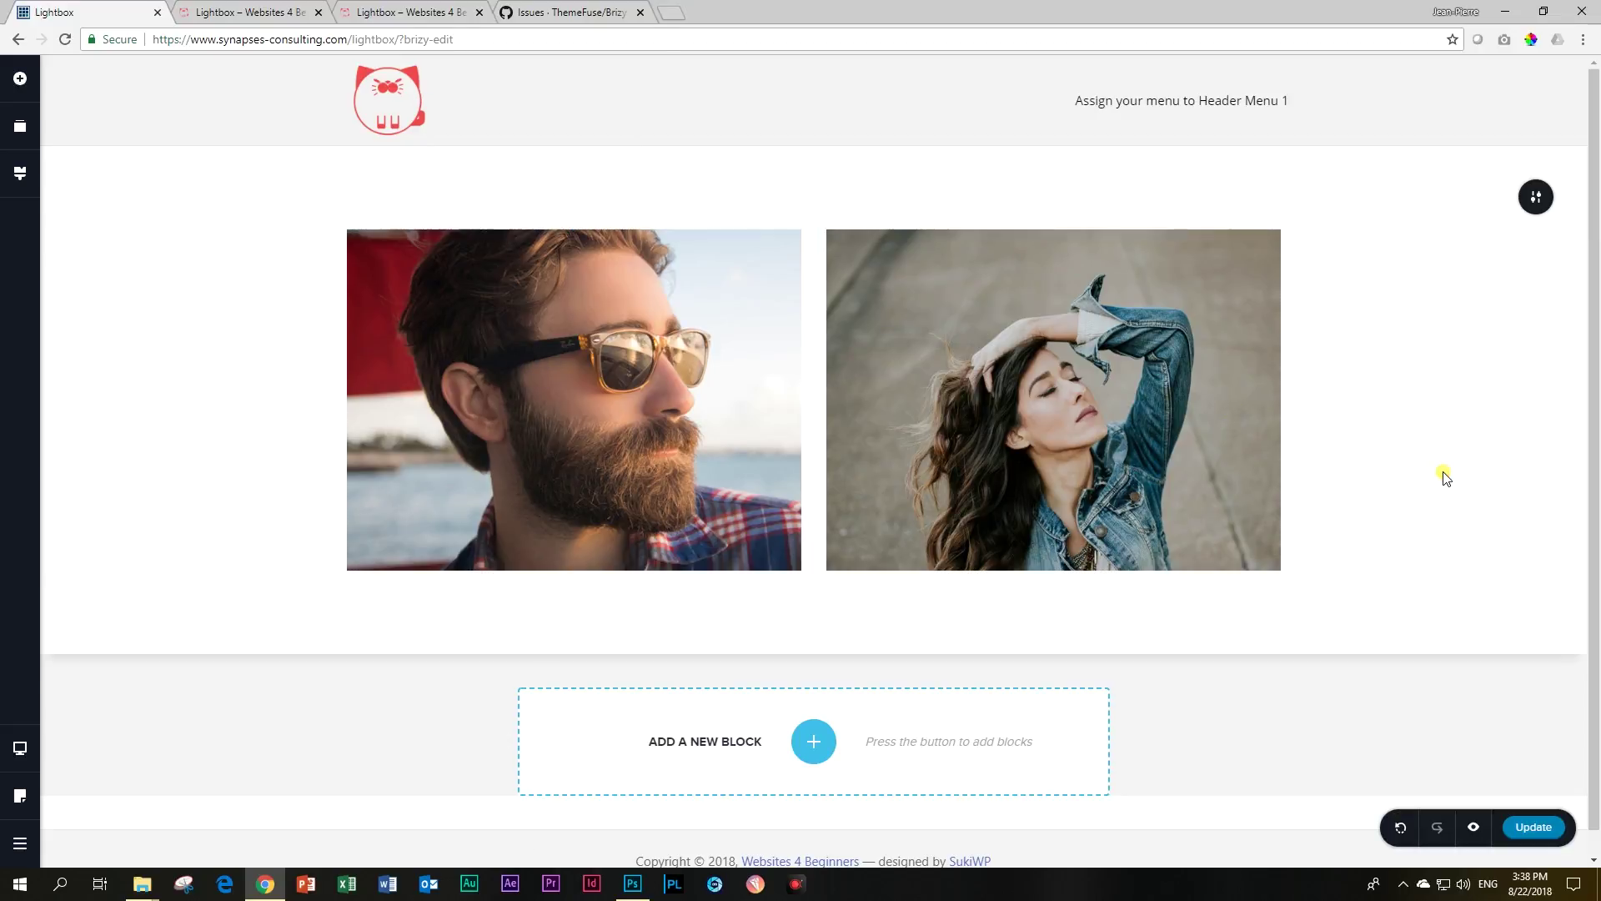